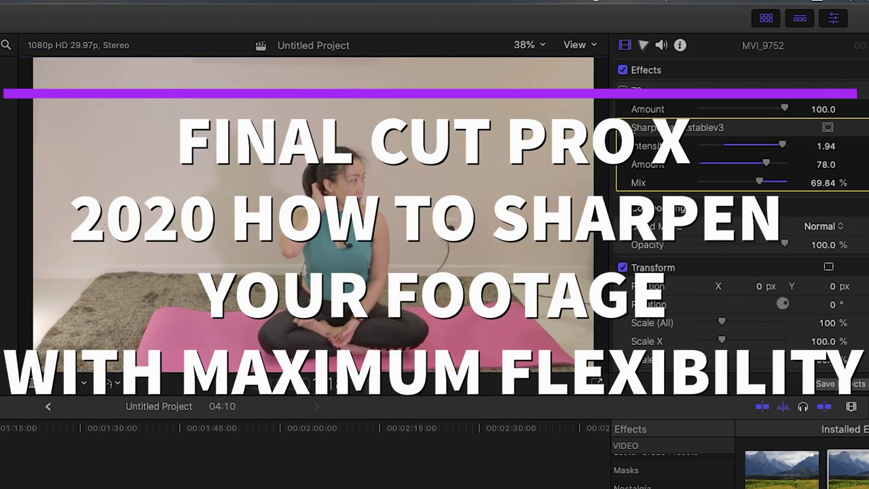
- Enable Sharpen adjustablev3 at Intensity 1.01, preview it, and toggle it off and on to compare
{"action": "left_click", "coordinate": [623, 128]}
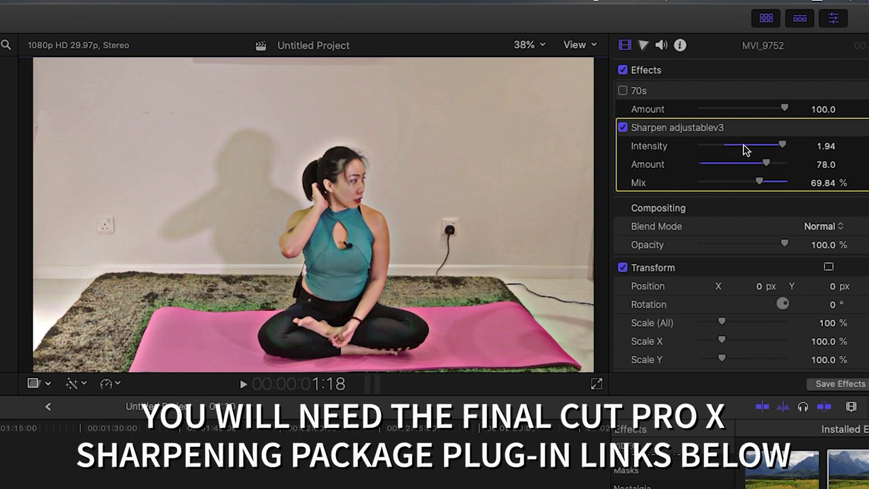
{"action": "left_click_drag", "start_coordinate": [782, 145], "coordinate": [746, 144]}
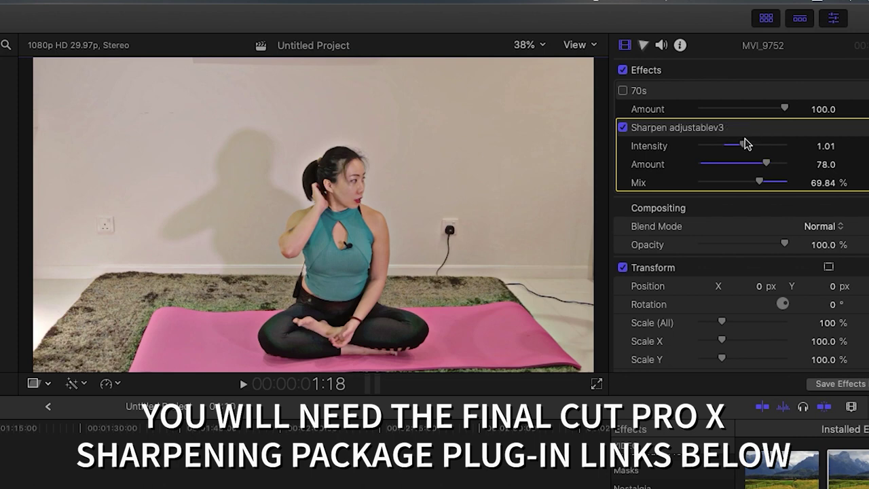
{"action": "key", "text": "space"}
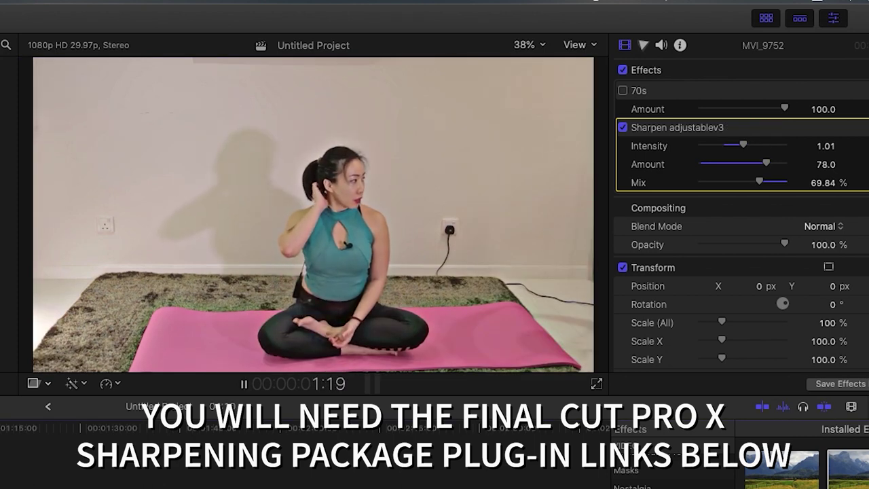
{"action": "key", "text": "space"}
{"action": "left_click", "coordinate": [623, 128]}
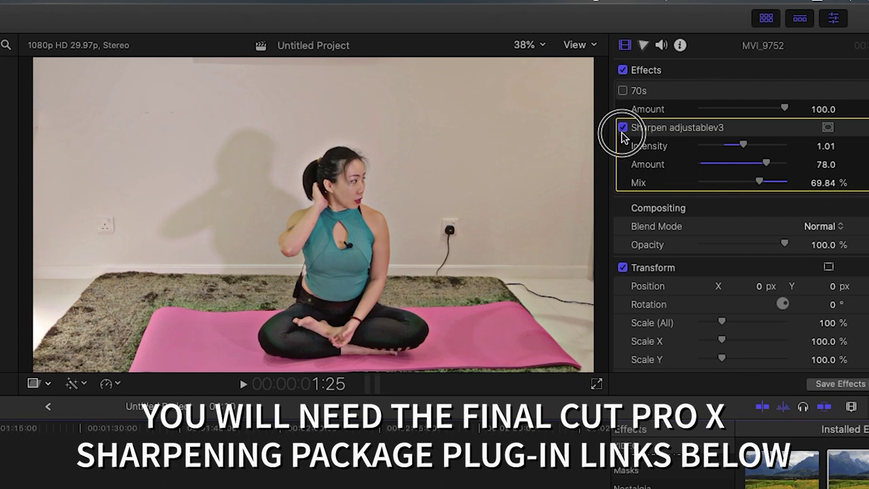
{"action": "left_click", "coordinate": [623, 129]}
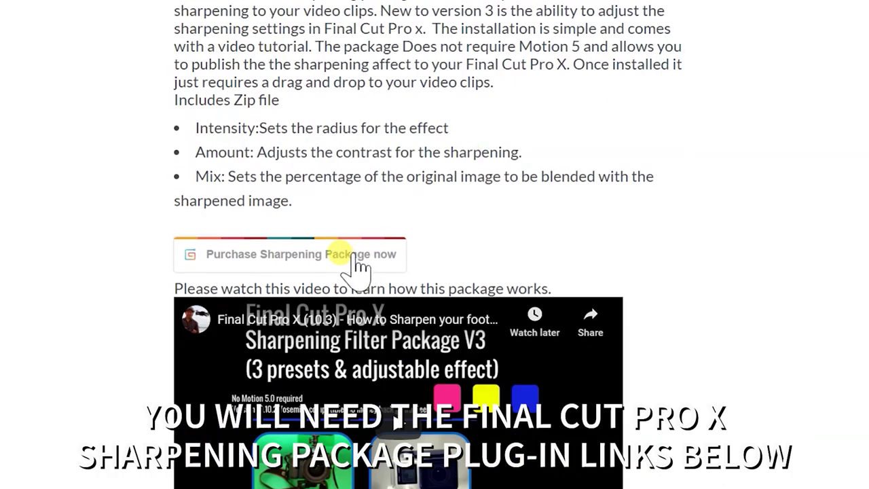
- Follow the Sharpening package purchase link through to the installer's Dropbox preview
{"action": "left_click", "coordinate": [353, 261]}
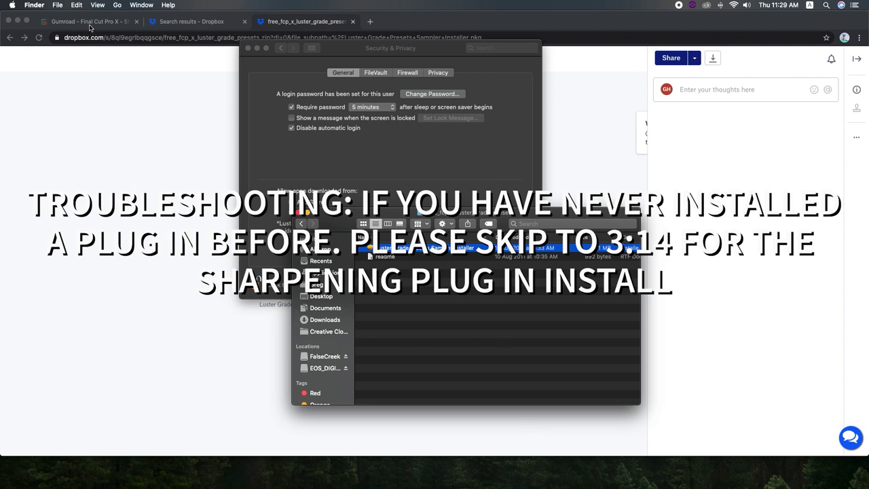
{"action": "left_click", "coordinate": [90, 21]}
- Go back and reread the sharpening package page's troubleshooting section
{"action": "left_click", "coordinate": [305, 21]}
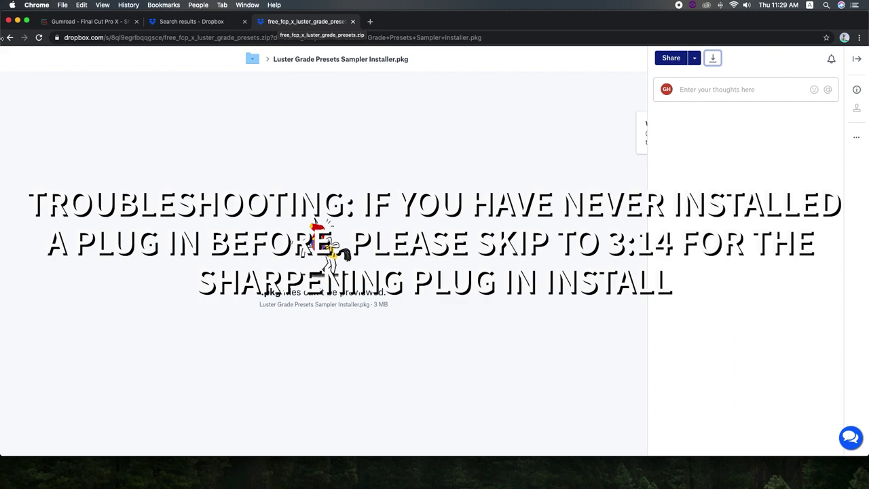
{"action": "left_click", "coordinate": [10, 37]}
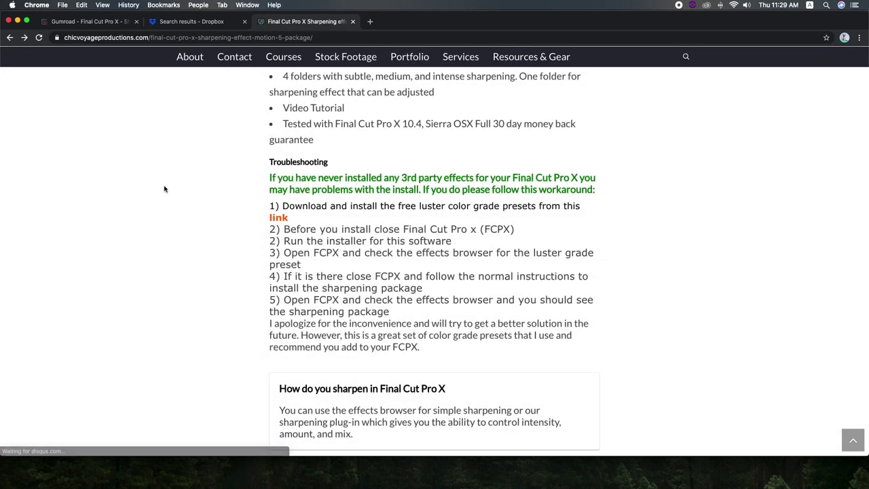
{"action": "scroll", "coordinate": [218, 206], "scroll_direction": "up", "scroll_amount": 10}
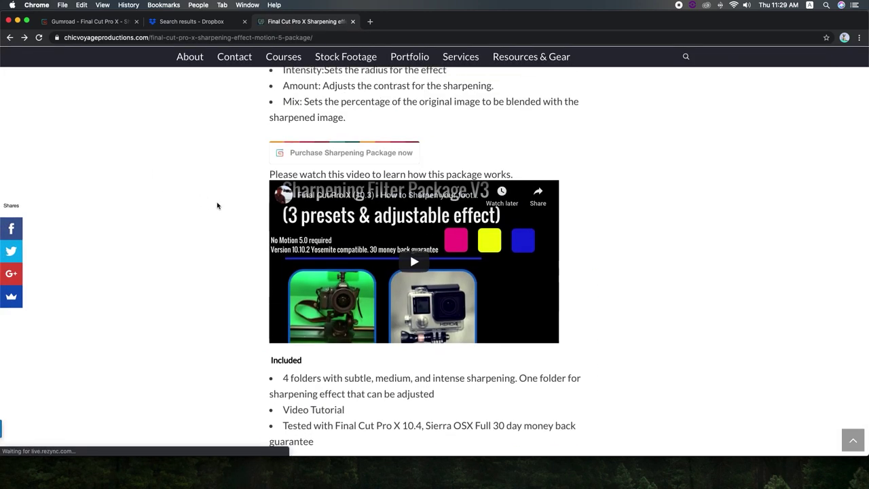
{"action": "scroll", "coordinate": [217, 205], "scroll_direction": "up", "scroll_amount": 10}
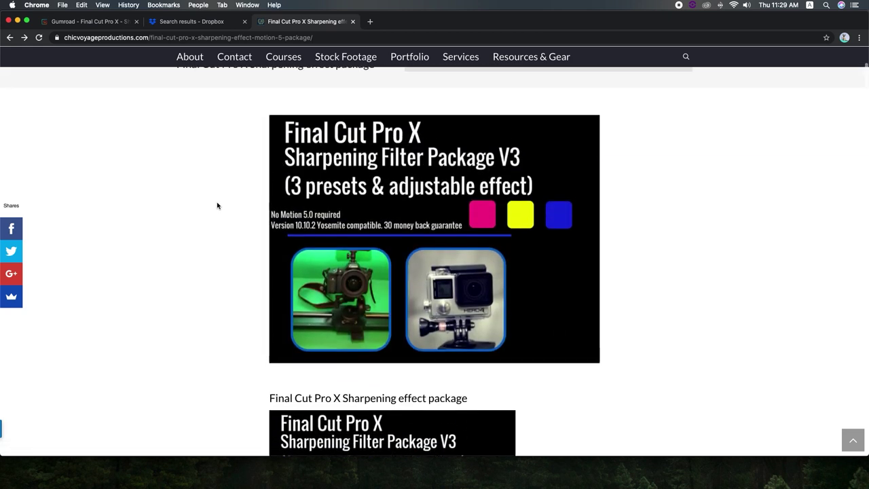
{"action": "scroll", "coordinate": [218, 206], "scroll_direction": "down", "scroll_amount": 3}
{"action": "scroll", "coordinate": [218, 206], "scroll_direction": "down", "scroll_amount": 10}
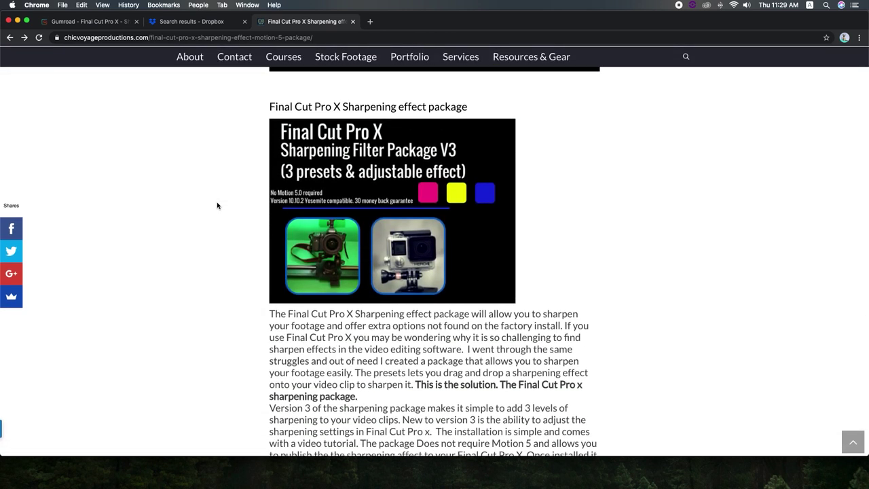
{"action": "scroll", "coordinate": [217, 205], "scroll_direction": "down", "scroll_amount": 6}
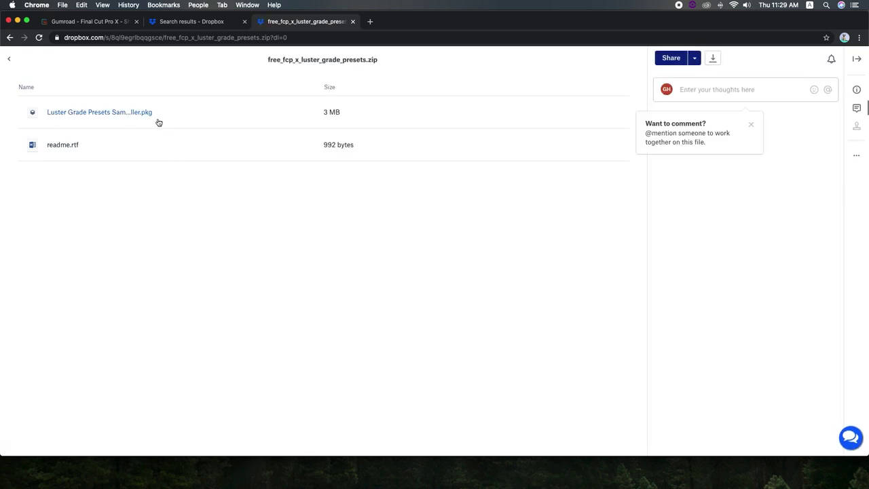
- Try launching Luster Grade Presets Sampler Installer from its folder and dismiss the unidentified-developer alert
{"action": "left_click_drag", "start_coordinate": [394, 26], "coordinate": [402, 26]}
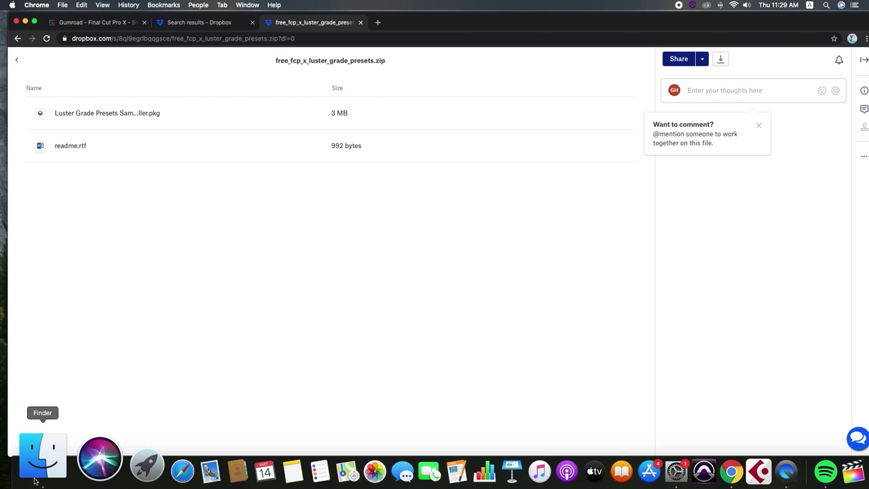
{"action": "left_click", "coordinate": [36, 481]}
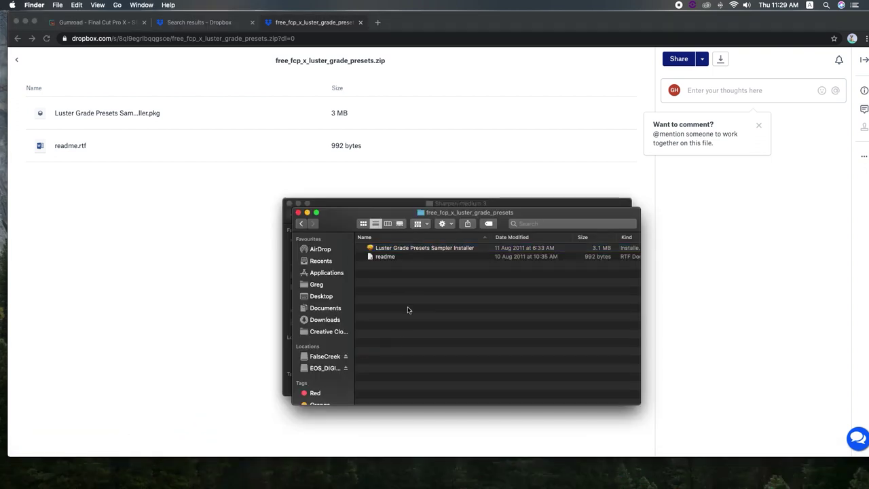
{"action": "double_click", "coordinate": [410, 250]}
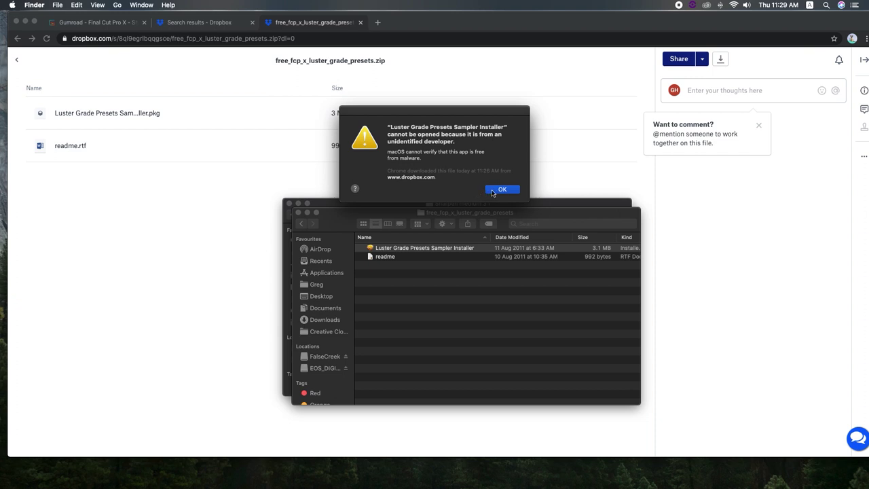
{"action": "left_click", "coordinate": [493, 193]}
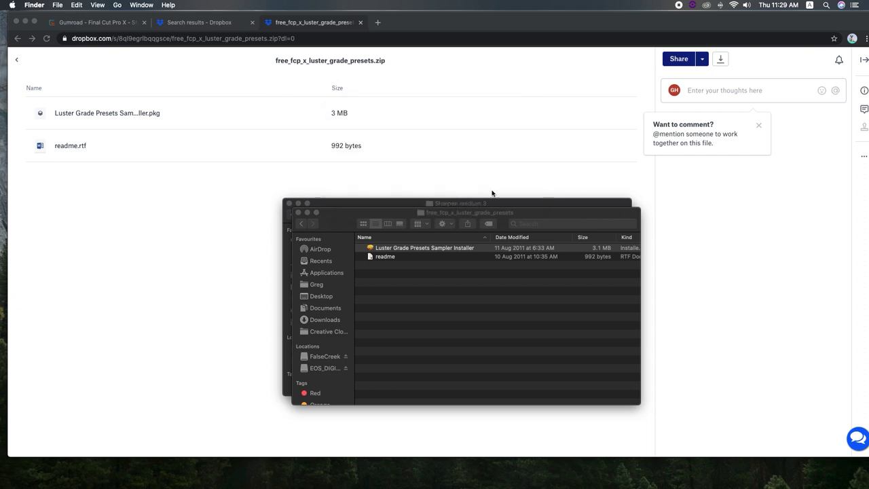
{"action": "mouse_move", "coordinate": [95, 487]}
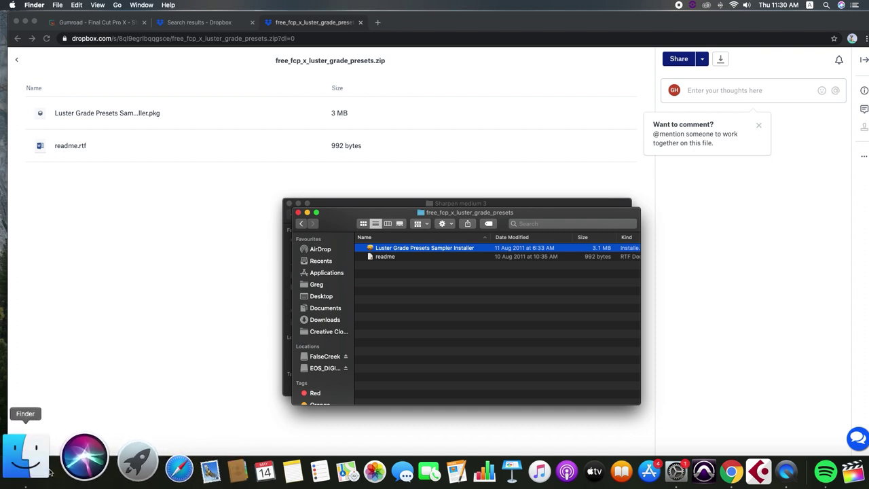
- Allow the installer via Security & Privacy's Open Anyway, then close the settings window
{"action": "left_click", "coordinate": [12, 5]}
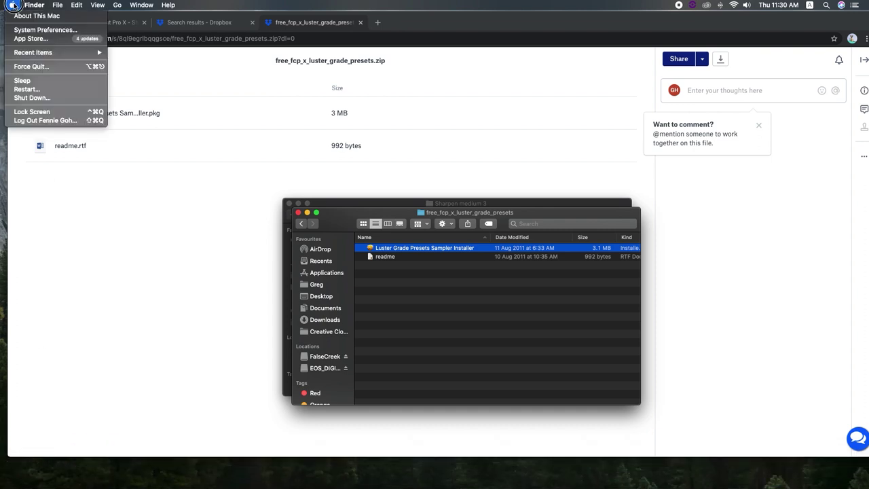
{"action": "left_click", "coordinate": [27, 31]}
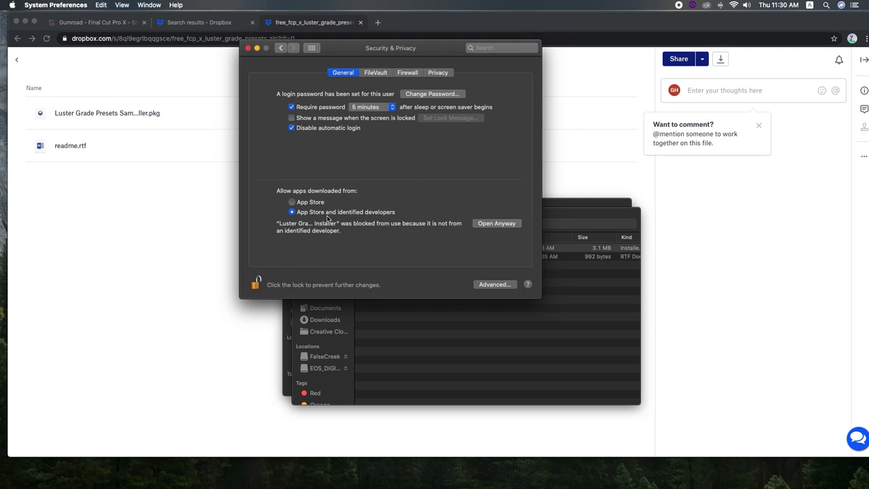
{"action": "left_click", "coordinate": [476, 226]}
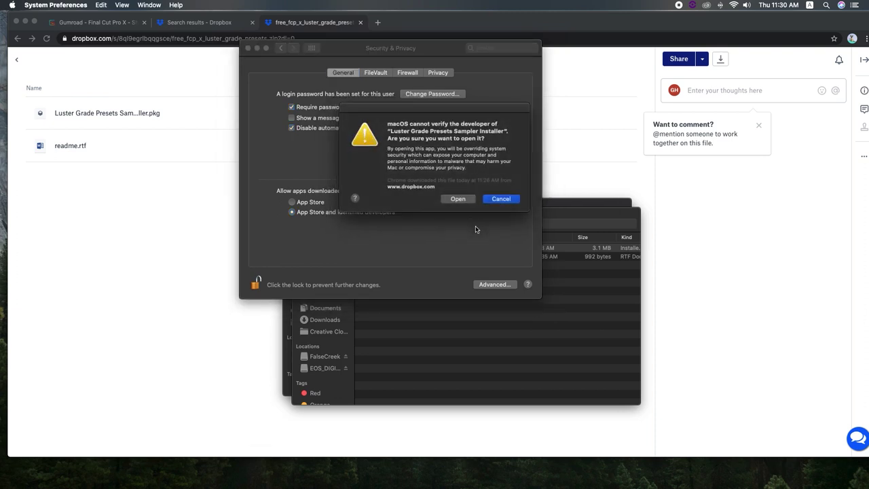
{"action": "left_click", "coordinate": [471, 202]}
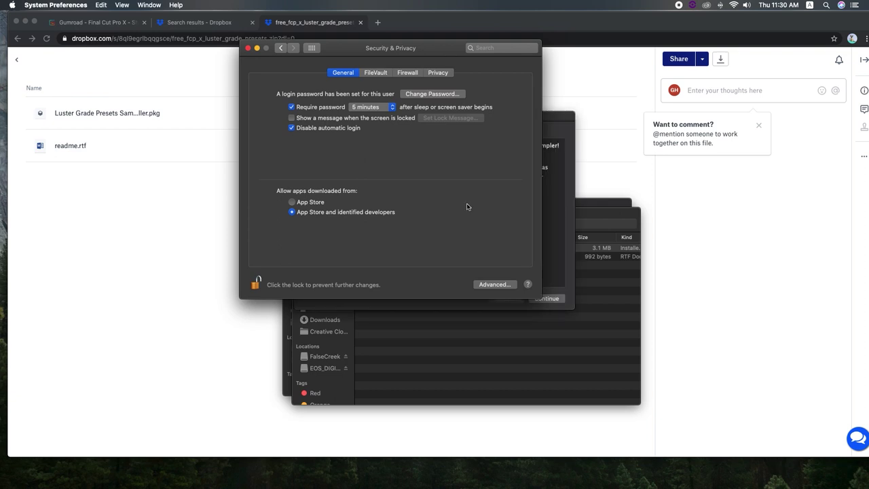
{"action": "mouse_move", "coordinate": [258, 486]}
{"action": "left_click", "coordinate": [249, 48]}
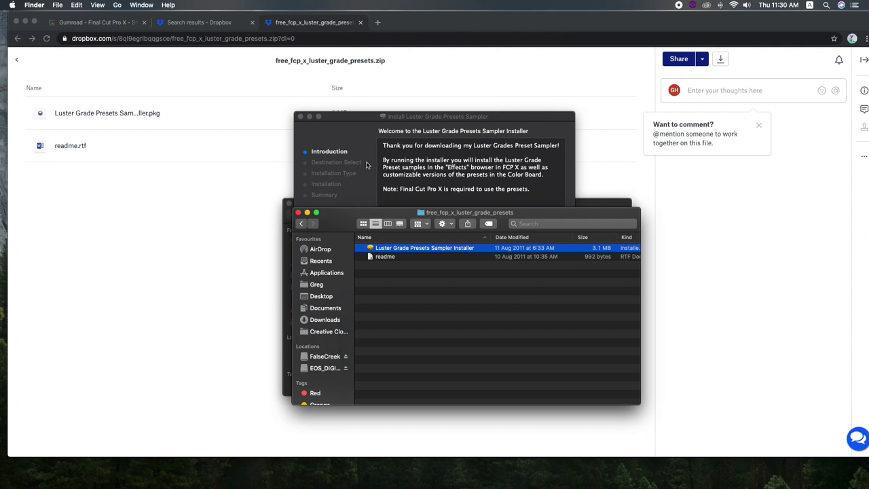
- Run the Luster Grade Presets Sampler installation, authorizing it with the account password
{"action": "left_click", "coordinate": [398, 117]}
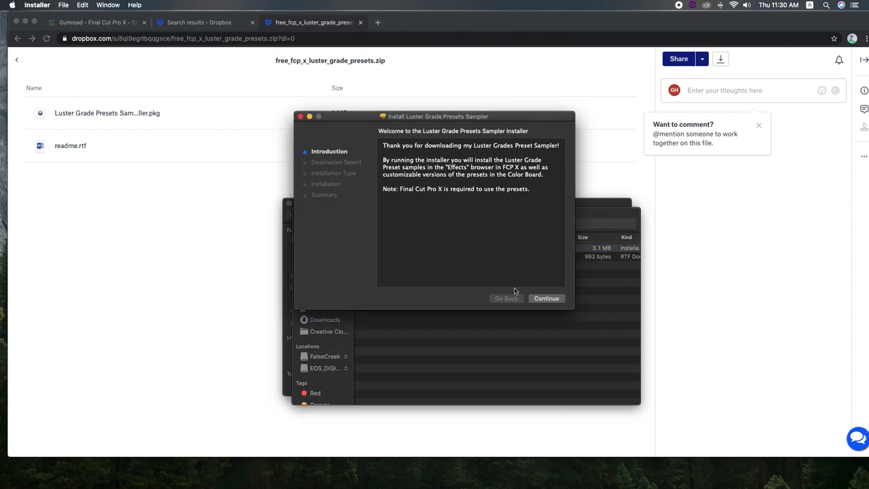
{"action": "left_click", "coordinate": [540, 301]}
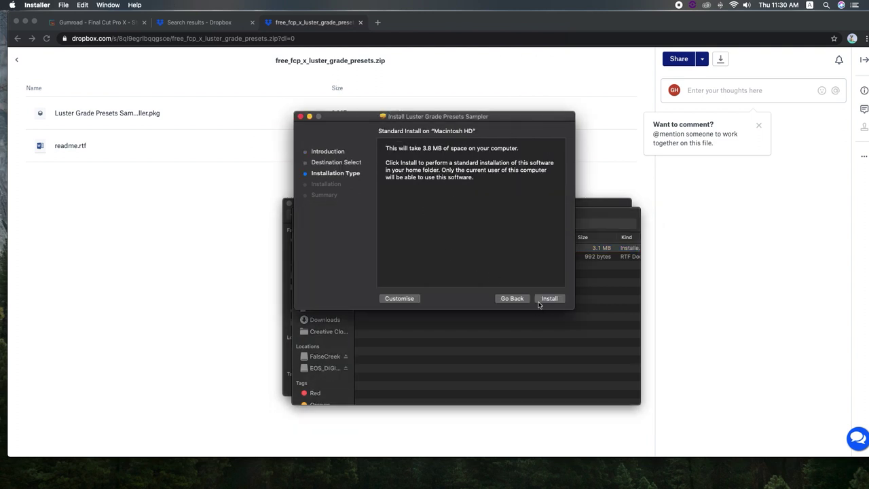
{"action": "left_click", "coordinate": [540, 304]}
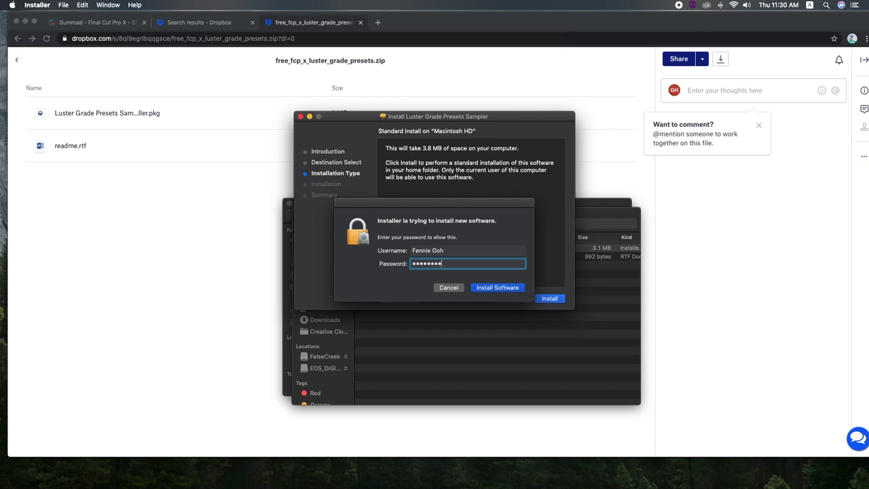
{"action": "left_click", "coordinate": [495, 288]}
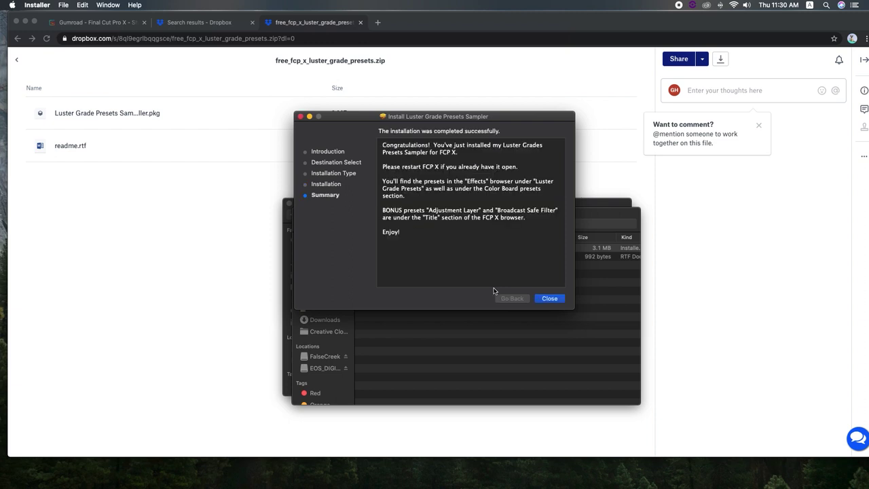
{"action": "left_click", "coordinate": [540, 299]}
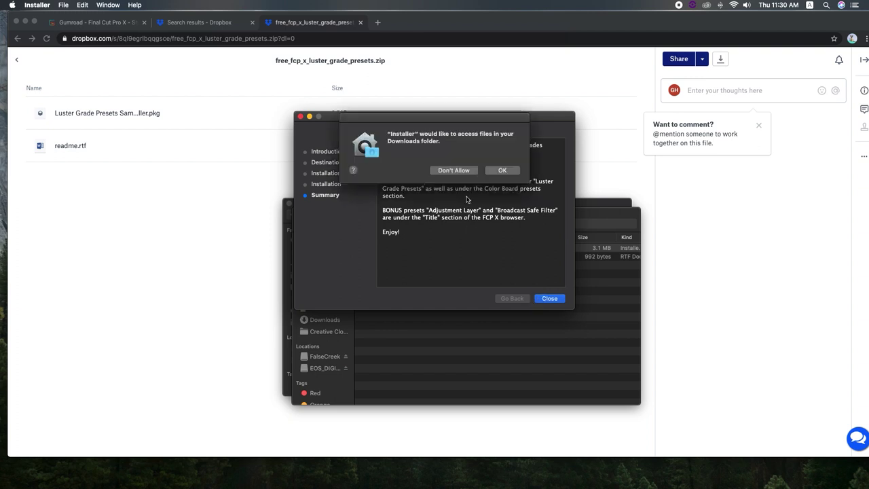
- Grant Downloads folder access and move the installer package to the Bin
{"action": "left_click", "coordinate": [494, 174]}
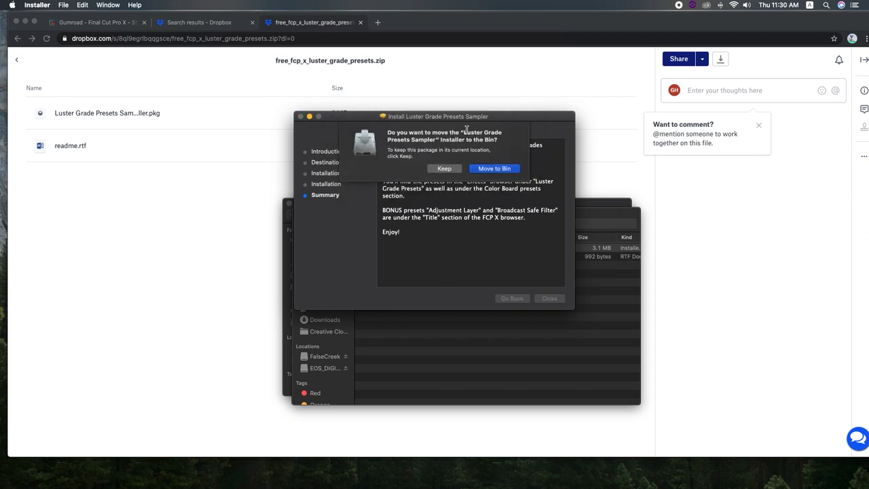
{"action": "left_click_drag", "start_coordinate": [458, 132], "coordinate": [388, 133]}
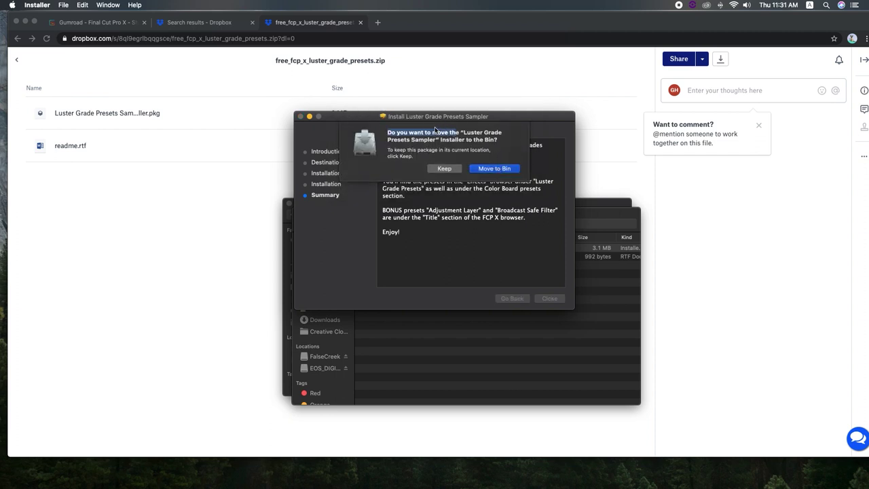
{"action": "left_click", "coordinate": [485, 169]}
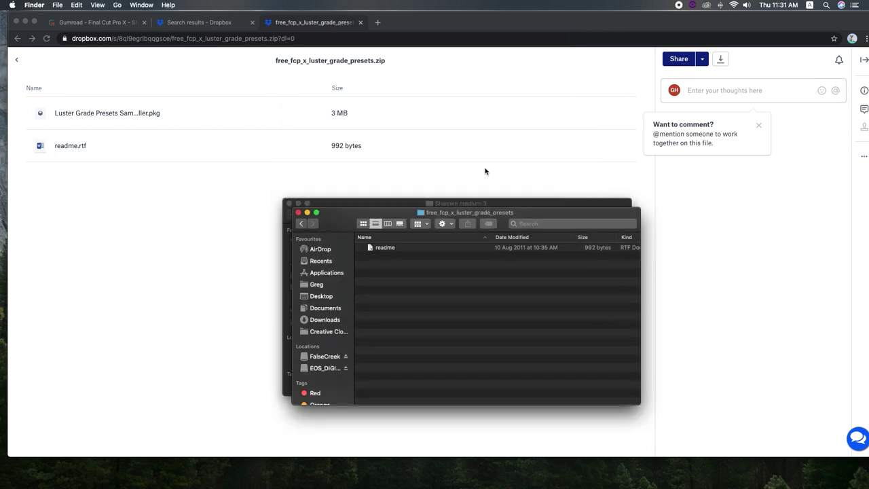
- Close the extracted presets window and locate the Sharpen adjustablev3 folder
{"action": "left_click", "coordinate": [298, 212]}
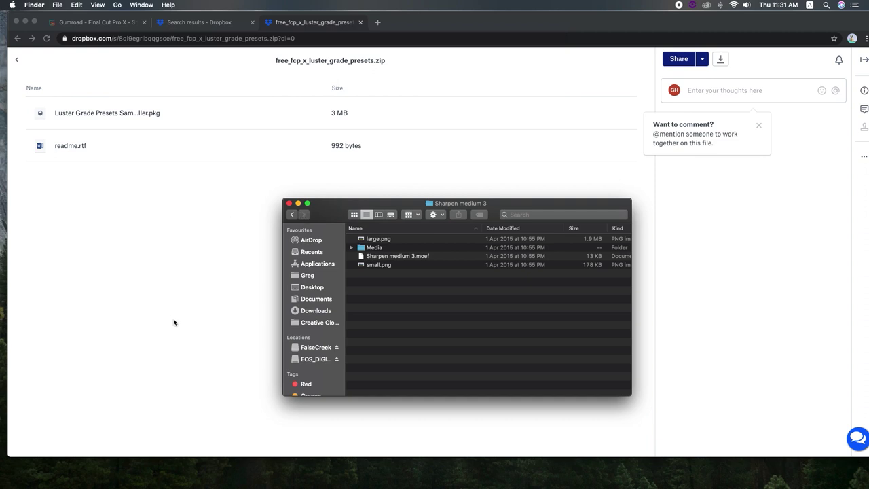
{"action": "left_click", "coordinate": [293, 216]}
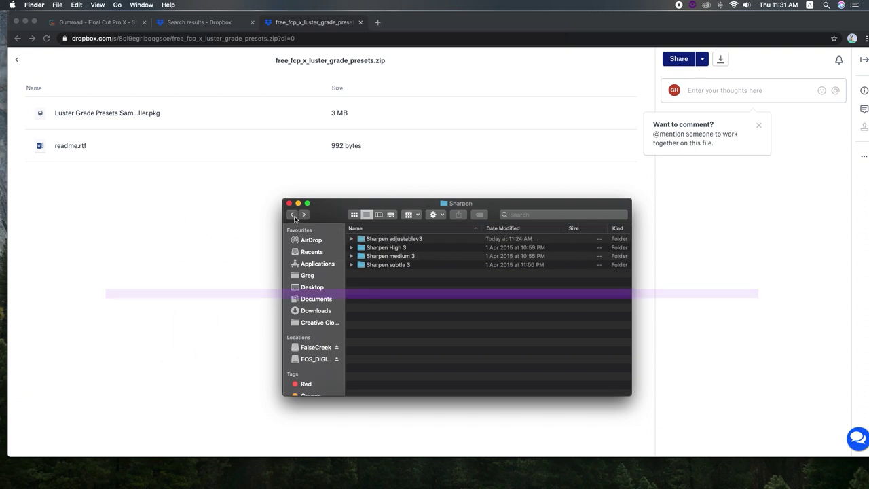
{"action": "left_click", "coordinate": [369, 242]}
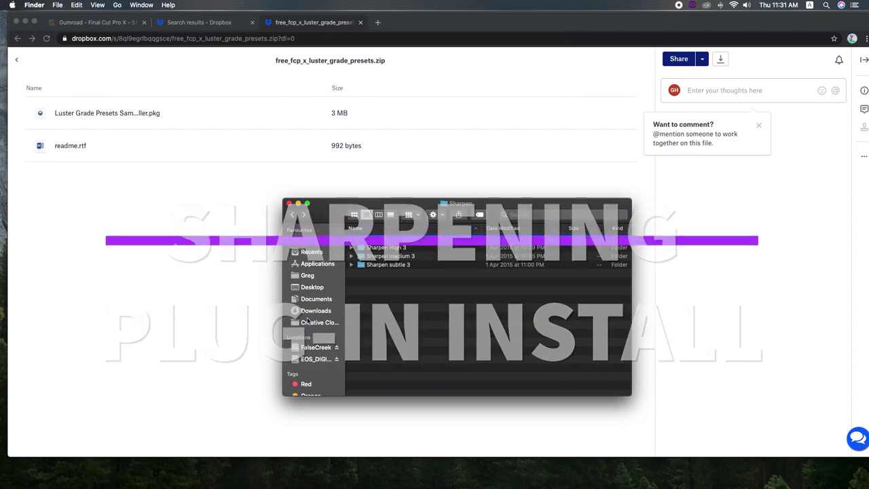
{"action": "scroll", "coordinate": [307, 313], "scroll_direction": "down", "scroll_amount": 5}
{"action": "left_click_drag", "start_coordinate": [336, 208], "coordinate": [142, 170]}
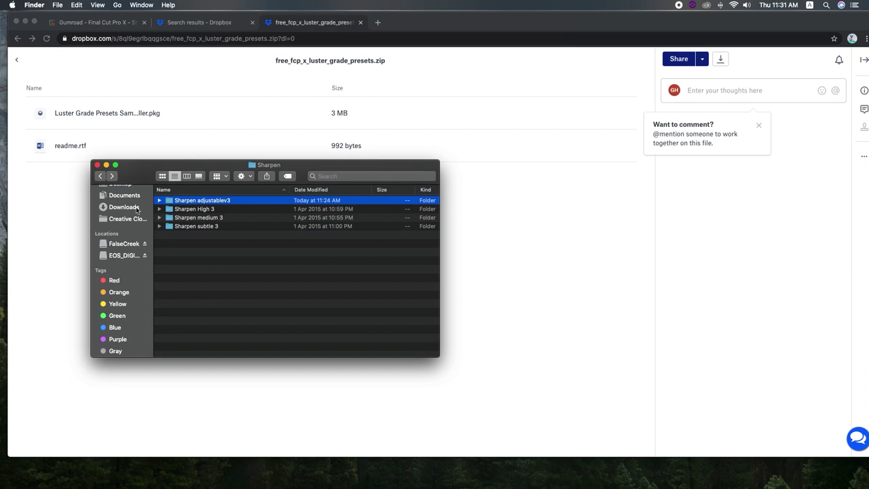
{"action": "scroll", "coordinate": [136, 209], "scroll_direction": "up", "scroll_amount": 4}
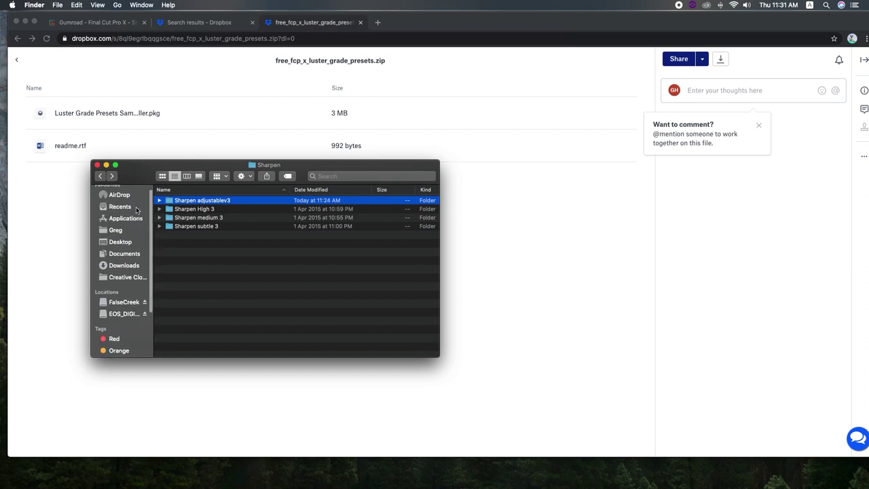
- Check the macOS version in About This Mac and look for the hidden Library folder
{"action": "left_click", "coordinate": [12, 5]}
{"action": "left_click", "coordinate": [91, 144]}
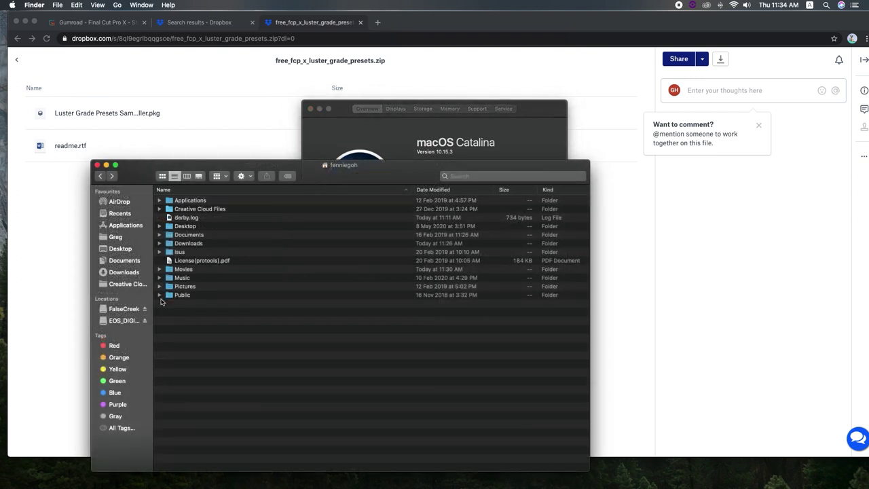
{"action": "left_click", "coordinate": [160, 271]}
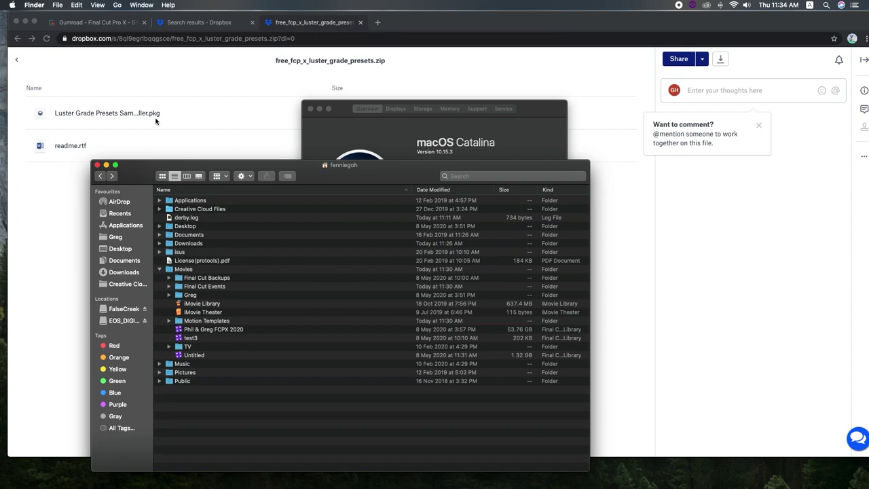
{"action": "left_click", "coordinate": [118, 5]}
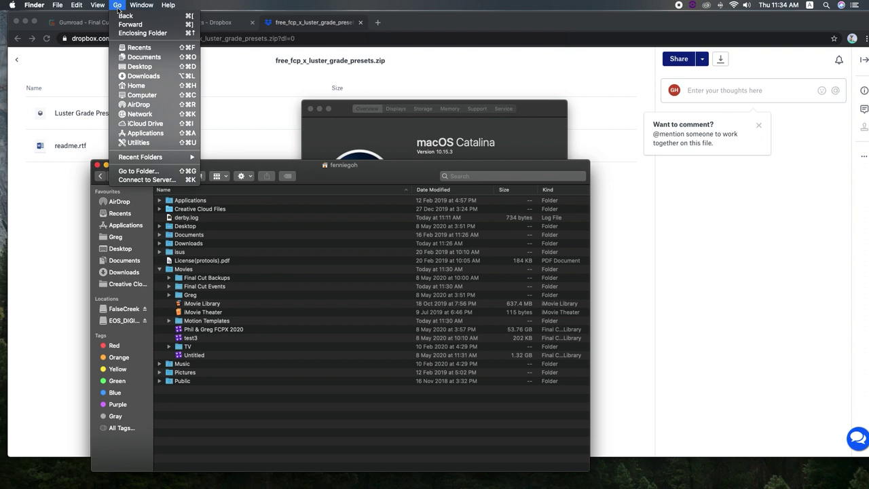
{"action": "key", "text": "alt"}
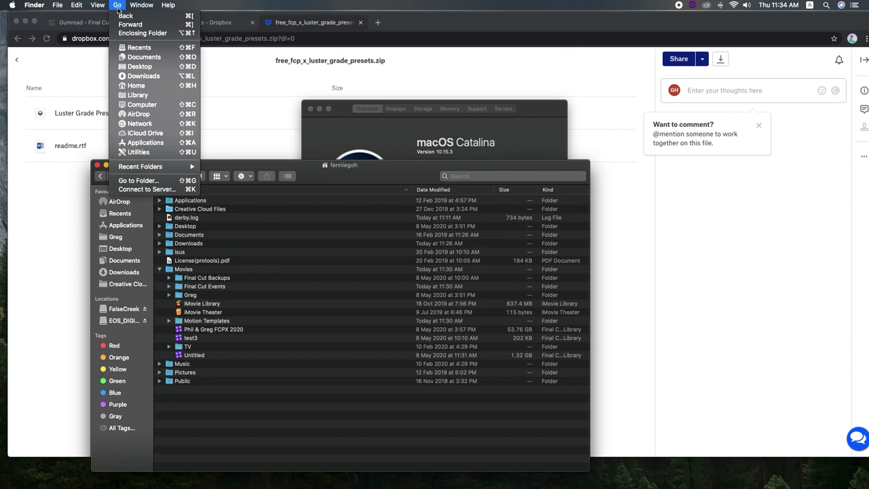
{"action": "key", "text": "alt"}
{"action": "key", "text": "alt"}
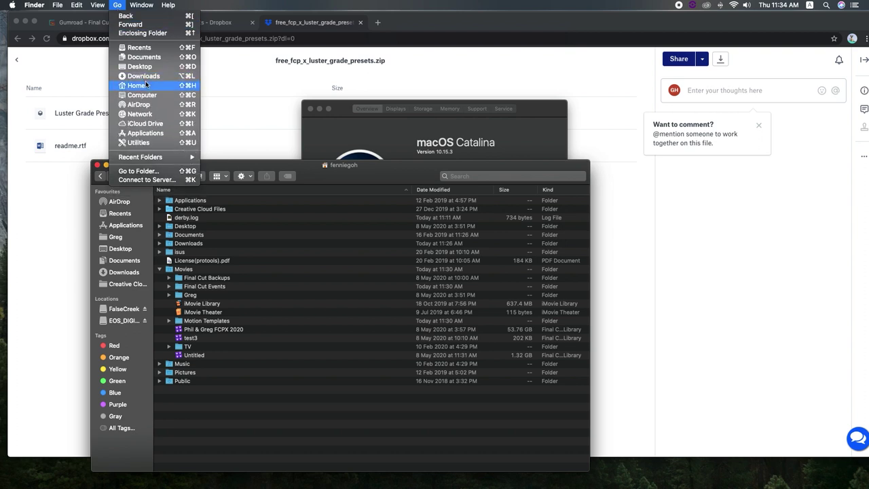
{"action": "key", "text": "alt"}
{"action": "key", "text": "alt"}
{"action": "left_click", "coordinate": [237, 165]}
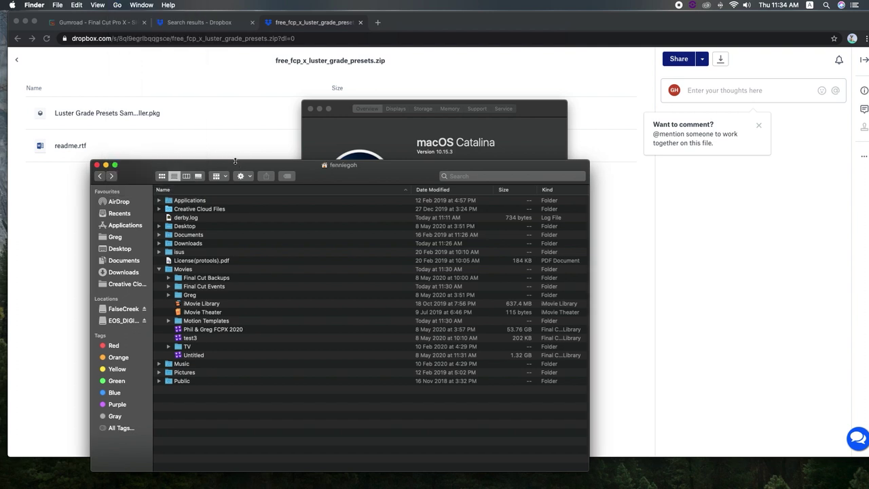
- Navigate Movies > Motion Templates into the Effects folder
{"action": "double_click", "coordinate": [177, 271]}
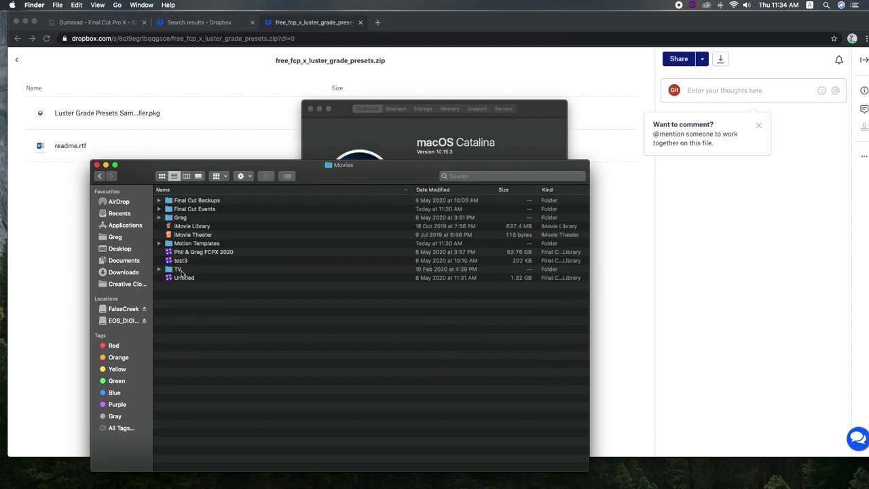
{"action": "double_click", "coordinate": [187, 243]}
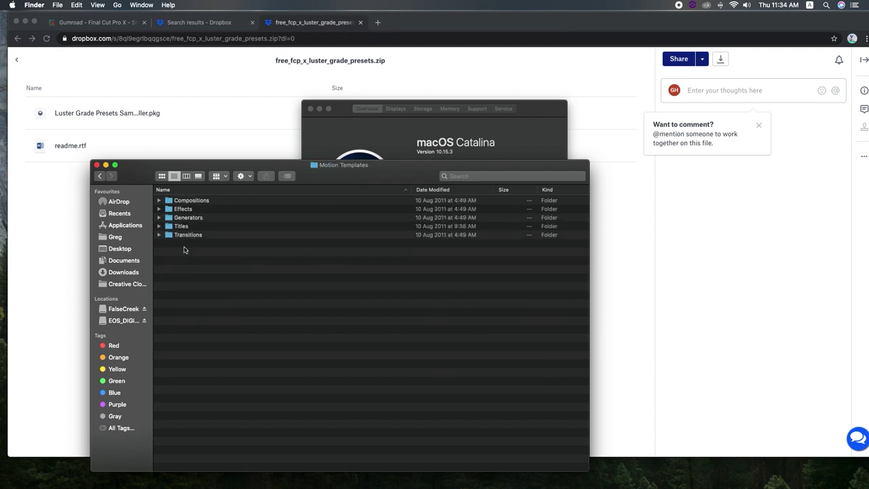
{"action": "double_click", "coordinate": [183, 217]}
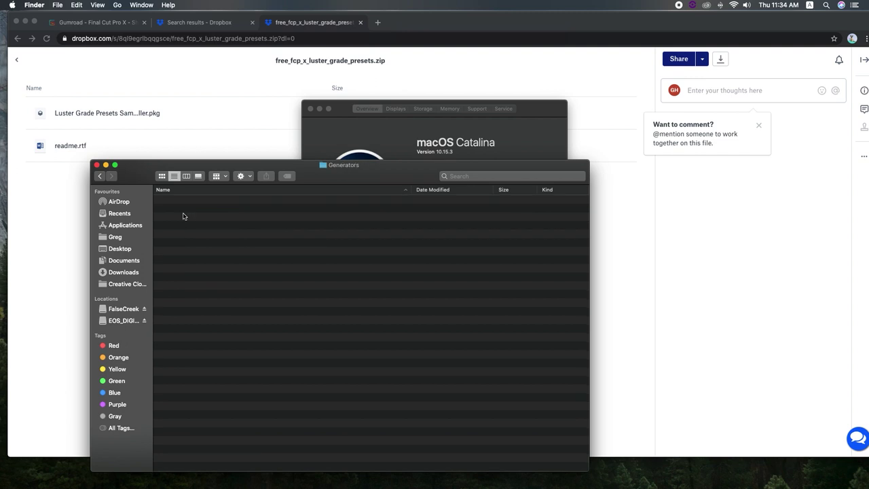
{"action": "left_click", "coordinate": [101, 178]}
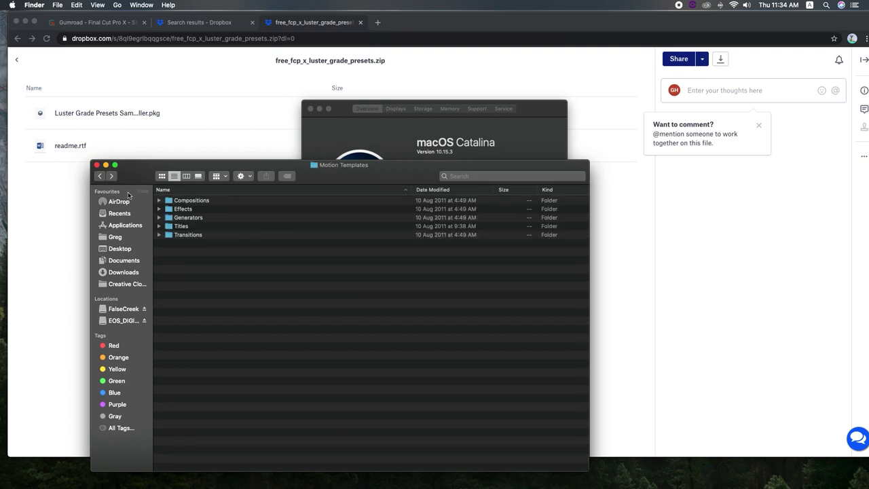
{"action": "left_click", "coordinate": [180, 217]}
{"action": "double_click", "coordinate": [182, 209]}
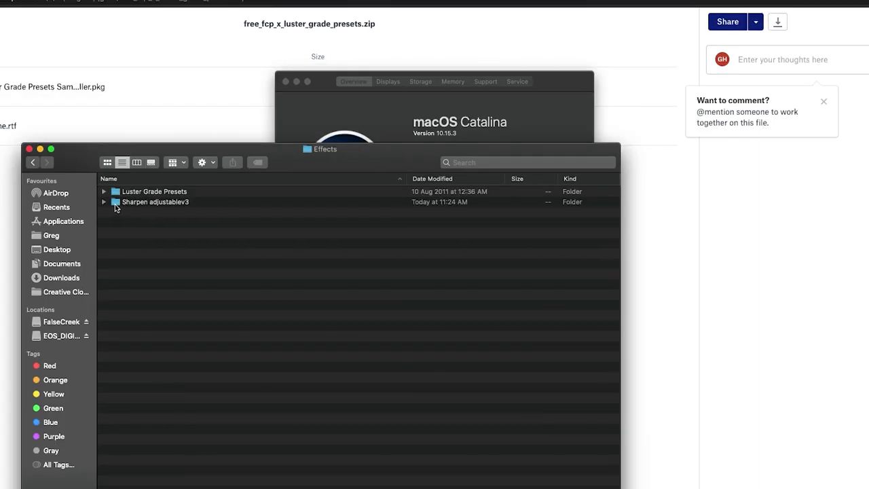
- Expand Sharpen adjustablev3 to confirm its files, then collapse it again
{"action": "left_click", "coordinate": [158, 209]}
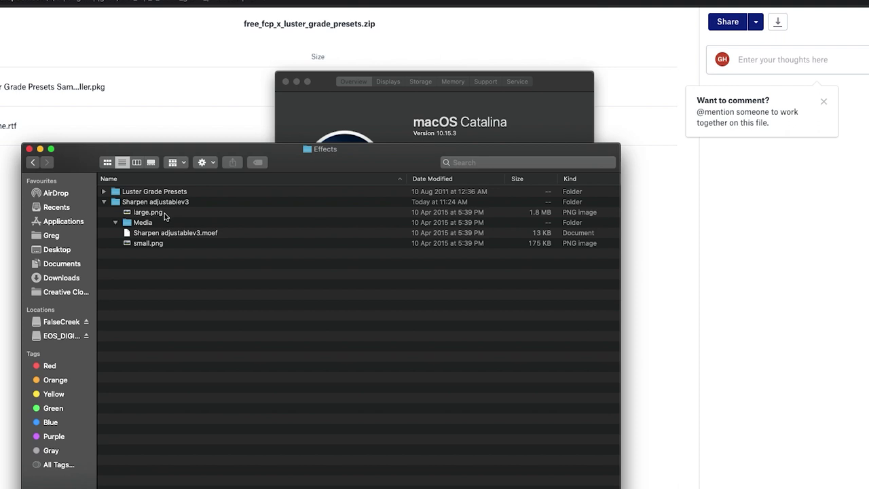
{"action": "left_click", "coordinate": [116, 222]}
{"action": "left_click", "coordinate": [104, 204]}
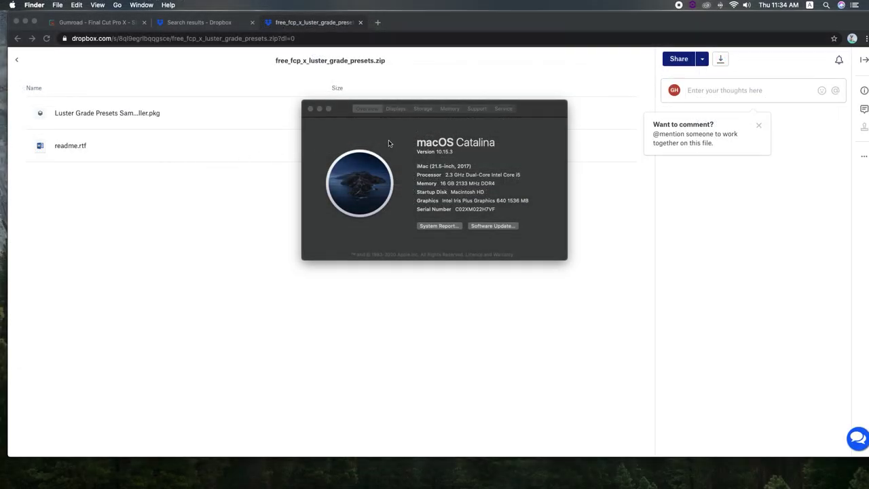
{"action": "left_click", "coordinate": [399, 143]}
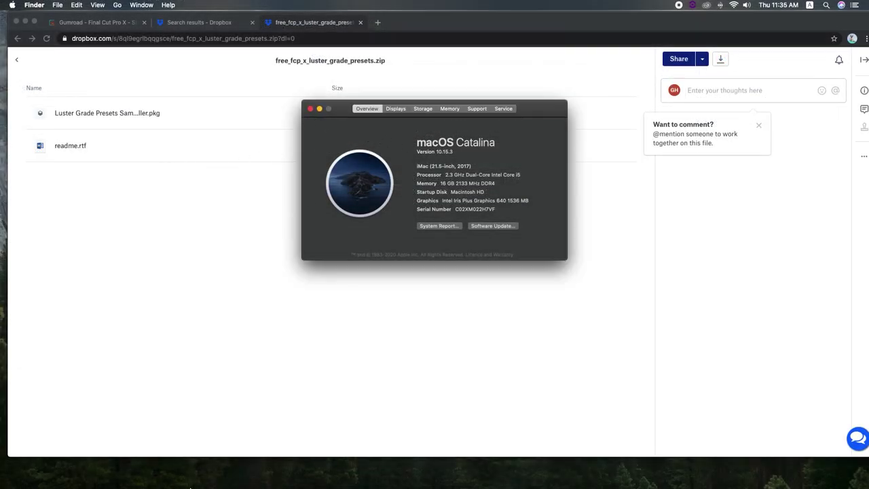
- Launch Final Cut Pro from the Dock
{"action": "mouse_move", "coordinate": [195, 476]}
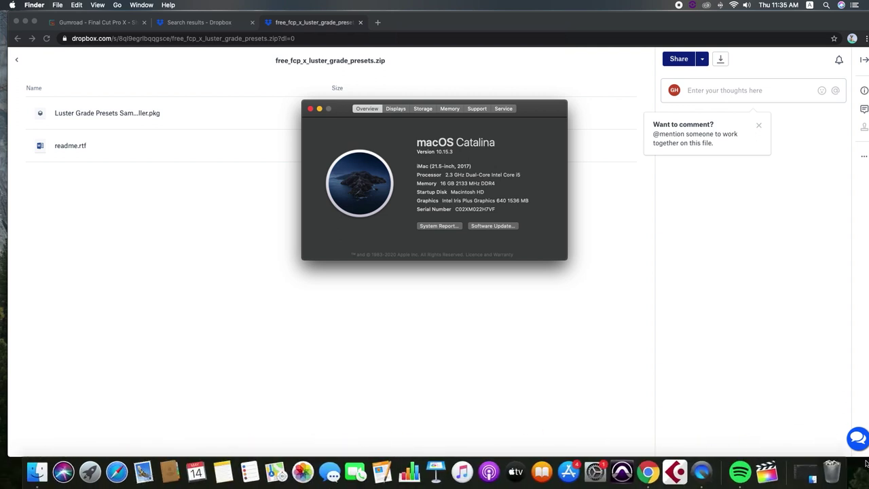
{"action": "left_click", "coordinate": [771, 478]}
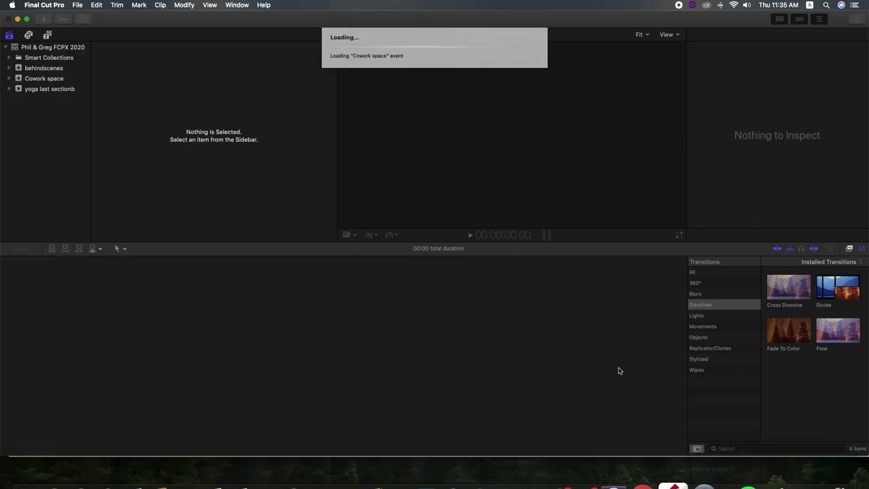
- Create a new 1080p HD event named 'sharpen' in the library
{"action": "right_click", "coordinate": [45, 51]}
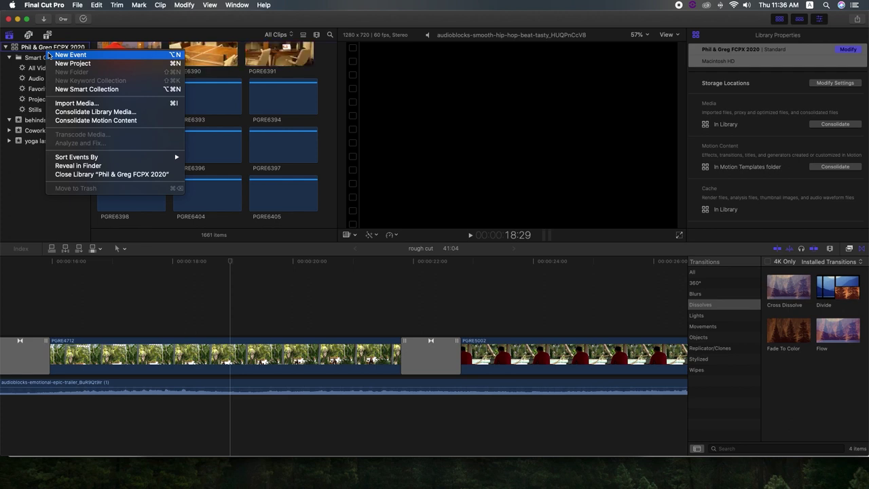
{"action": "left_click", "coordinate": [53, 57]}
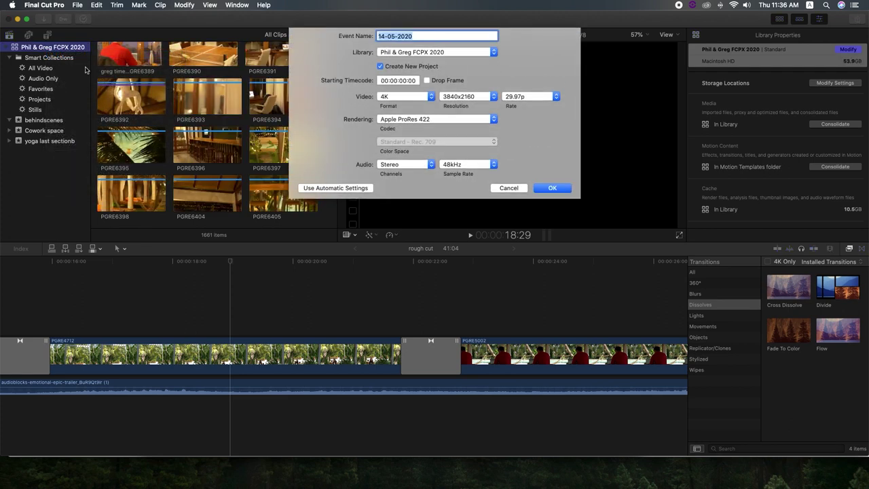
{"action": "type", "text": "sharpen"}
{"action": "left_click", "coordinate": [386, 98]}
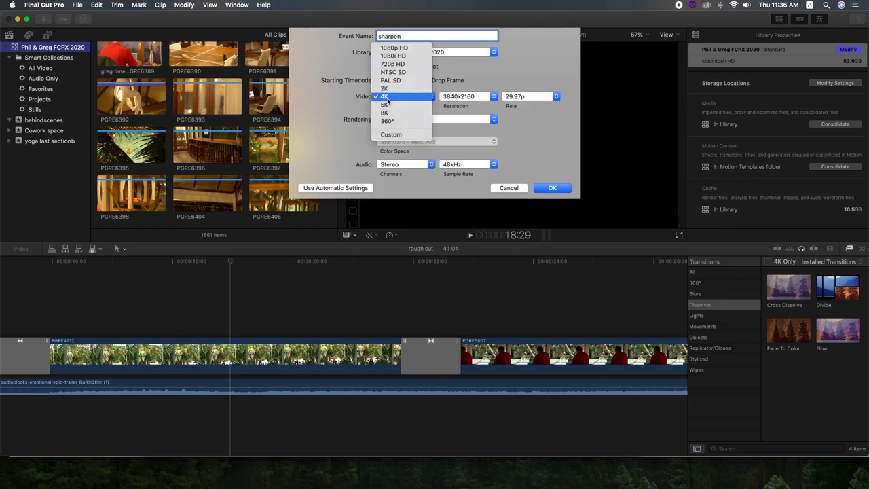
{"action": "left_click", "coordinate": [393, 48]}
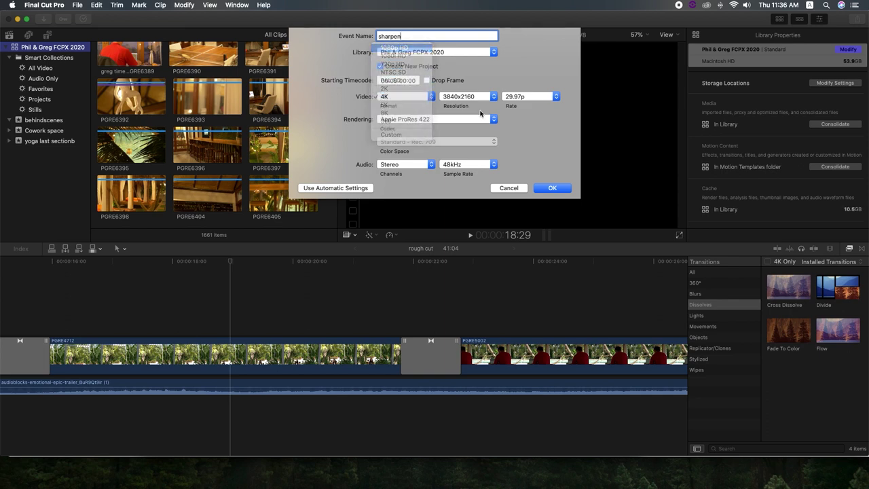
{"action": "left_click", "coordinate": [551, 189]}
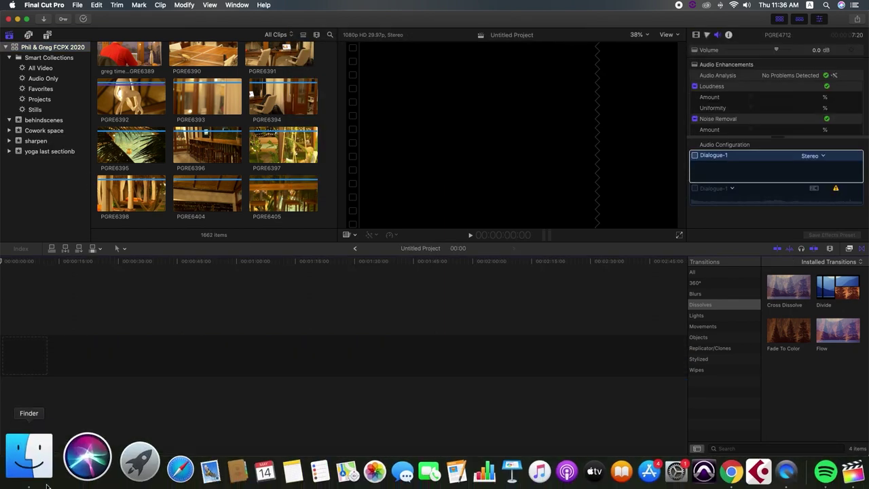
- Import MVI_9752.MOV from Downloads into the sharpen event and append it to the timeline
{"action": "left_click", "coordinate": [32, 479]}
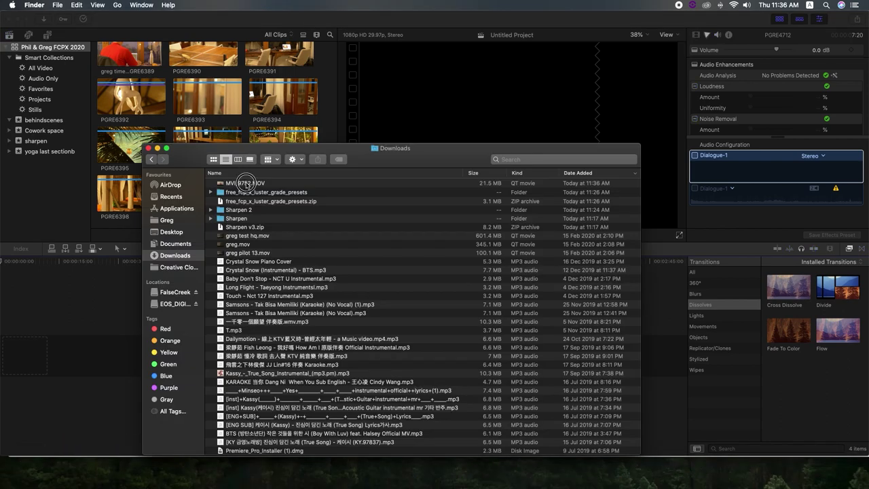
{"action": "left_click_drag", "start_coordinate": [244, 183], "coordinate": [28, 141]}
{"action": "left_click", "coordinate": [160, 293]}
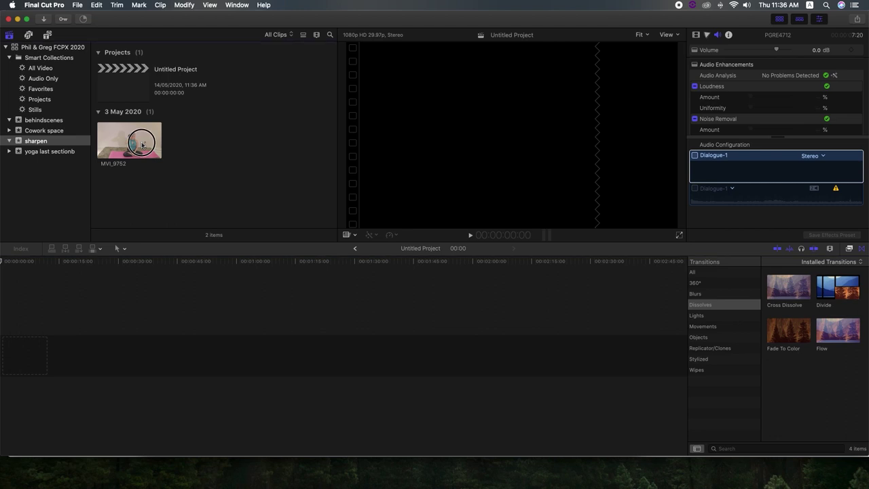
{"action": "left_click", "coordinate": [241, 385]}
{"action": "left_click", "coordinate": [115, 151]}
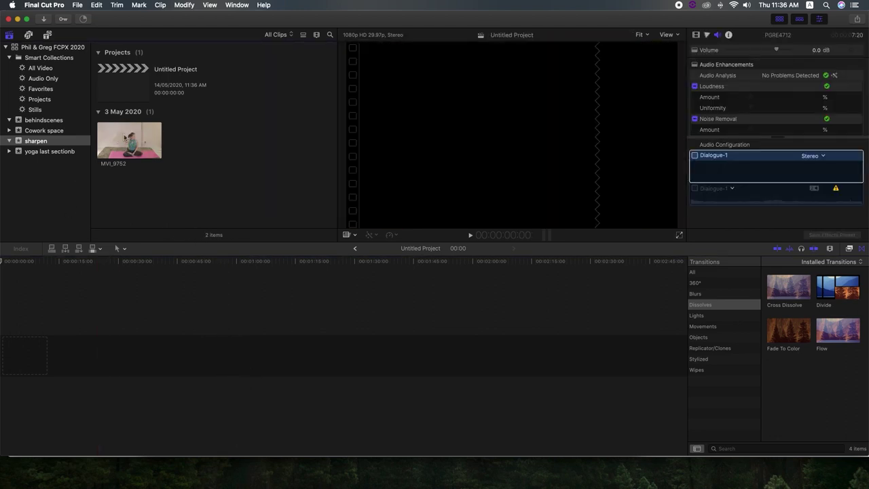
{"action": "left_click", "coordinate": [65, 251]}
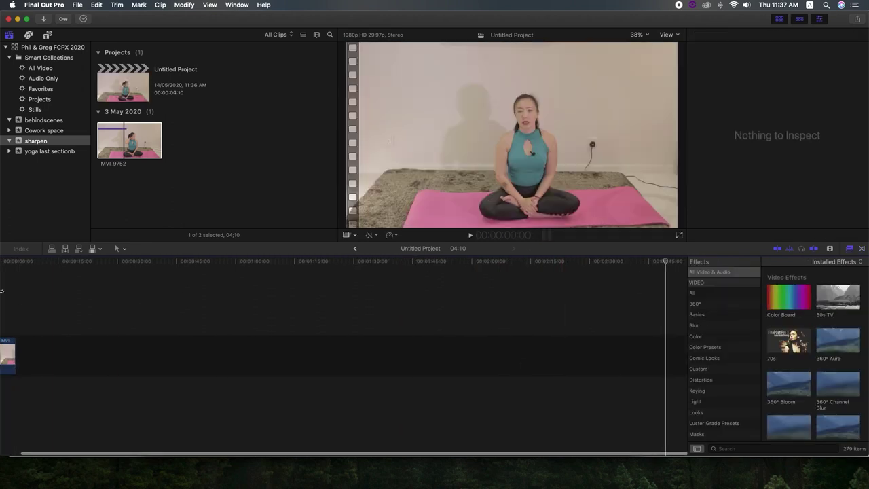
- Apply the 70s effect to the yoga clip in the timeline
{"action": "scroll", "coordinate": [81, 299], "scroll_direction": "left", "scroll_amount": 3}
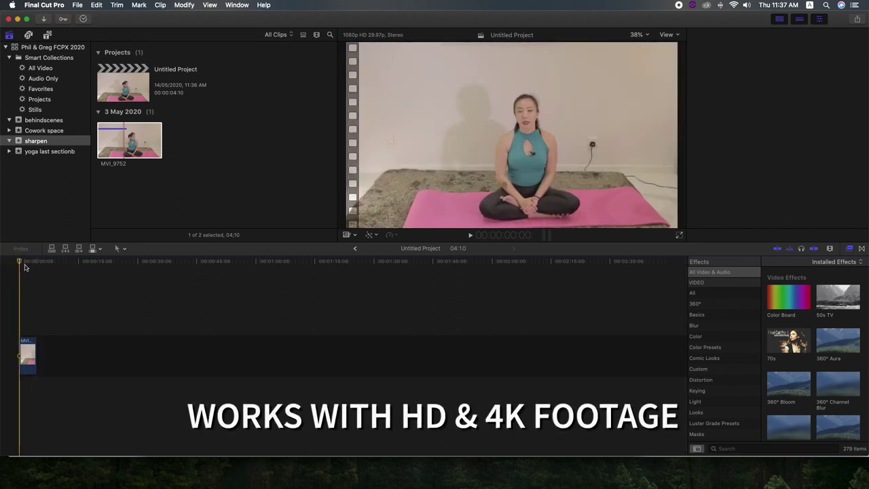
{"action": "left_click", "coordinate": [27, 354]}
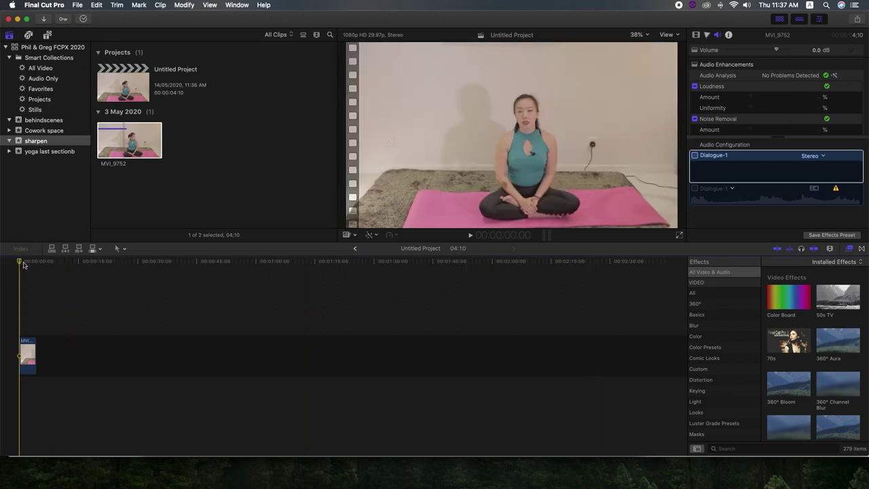
{"action": "key", "text": "space"}
{"action": "left_click_drag", "start_coordinate": [791, 363], "coordinate": [29, 355]}
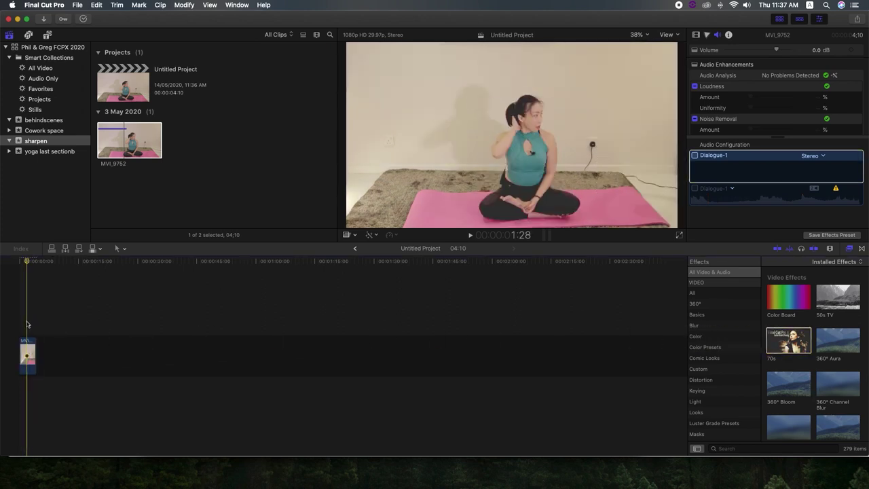
- Move the playhead later and zoom the viewer to 200%
{"action": "left_click", "coordinate": [29, 269]}
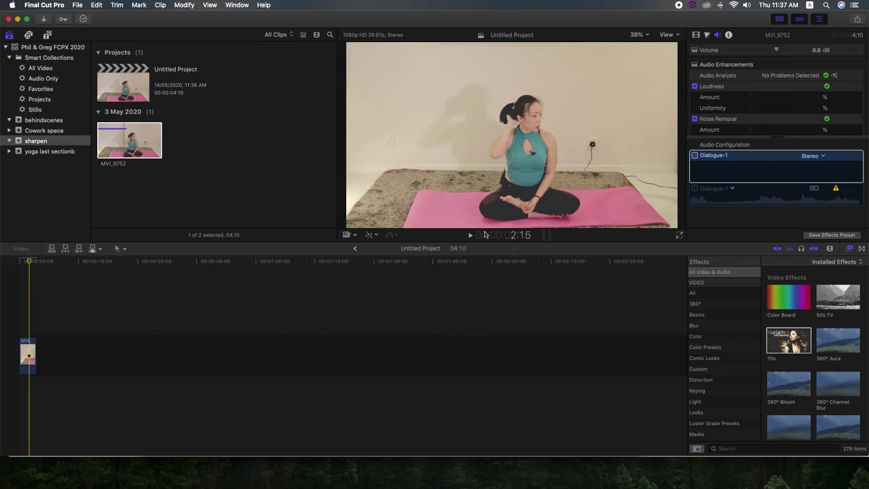
{"action": "left_click", "coordinate": [639, 34]}
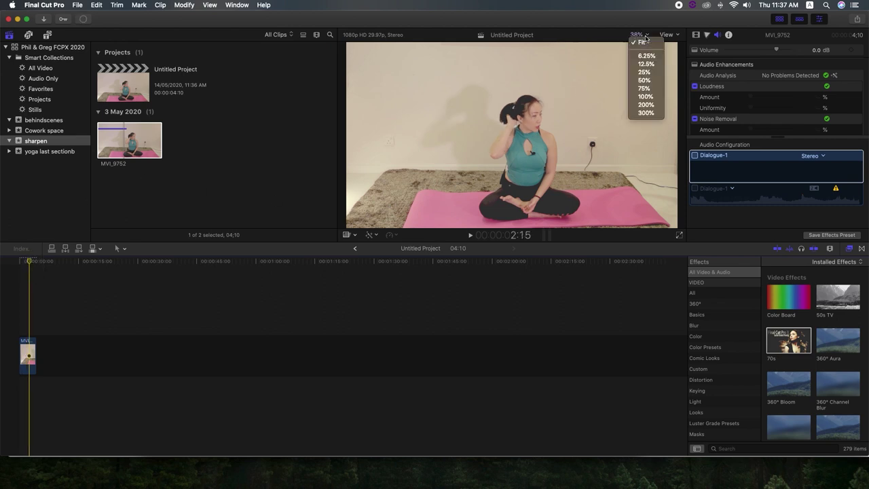
{"action": "left_click", "coordinate": [645, 104]}
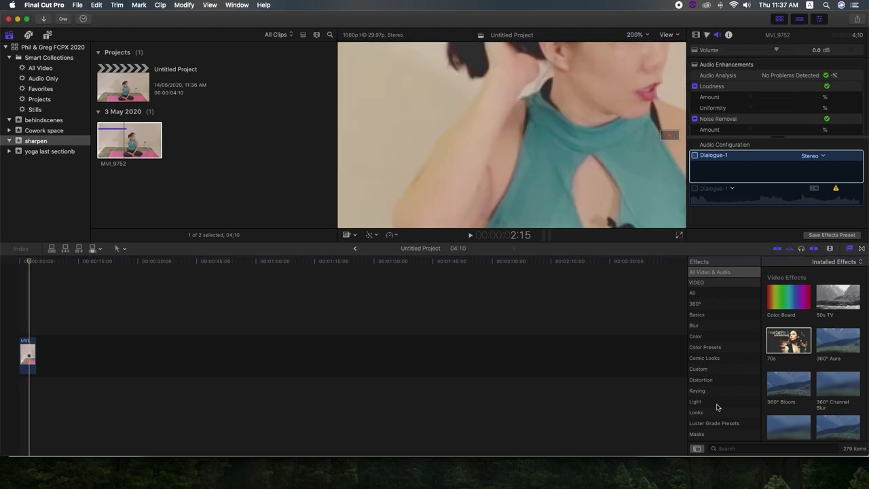
- Filter the Effects browser to VIDEO > All, listing 170 effects such as Add Noise and Aged Film
{"action": "left_click", "coordinate": [830, 264]}
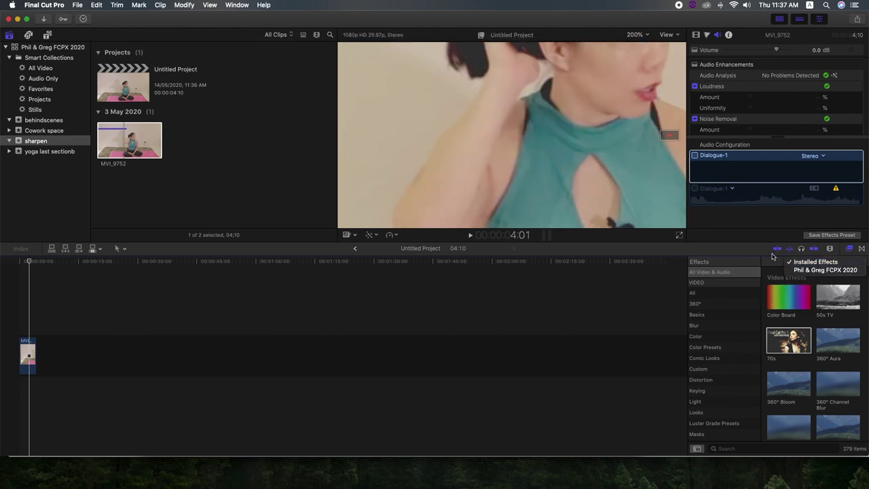
{"action": "left_click", "coordinate": [745, 254]}
{"action": "left_click", "coordinate": [853, 253]}
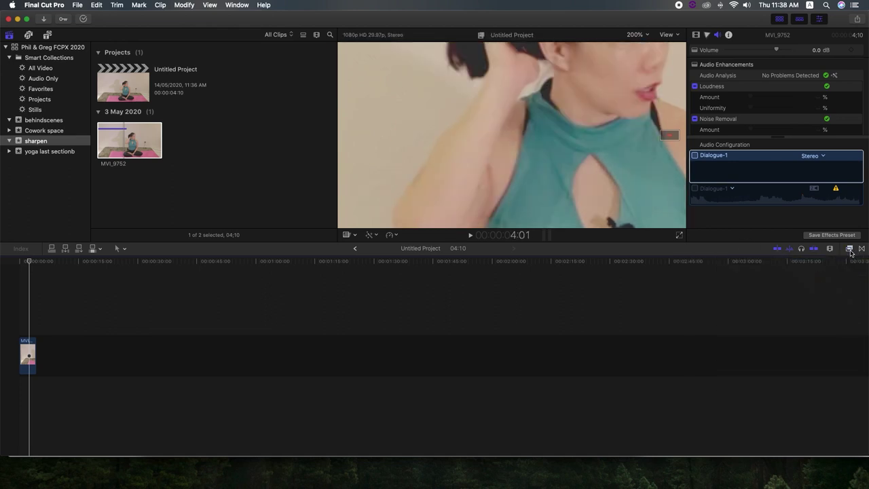
{"action": "left_click", "coordinate": [851, 253]}
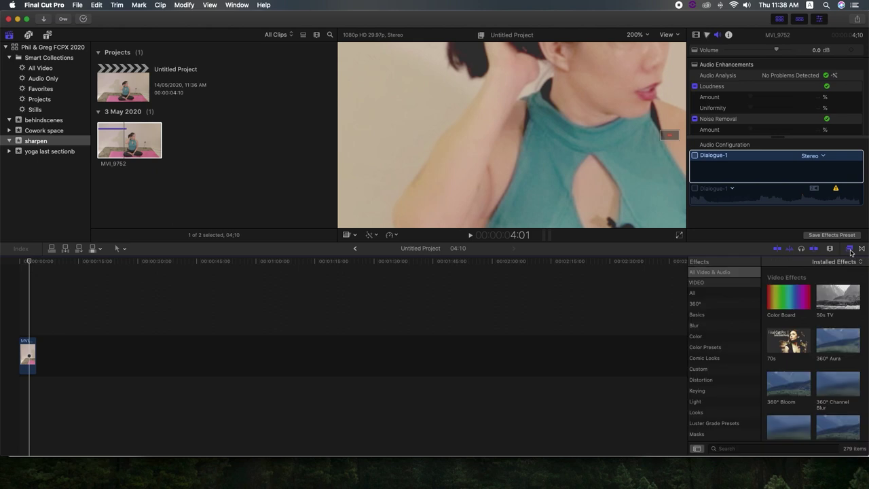
{"action": "scroll", "coordinate": [724, 322], "scroll_direction": "down", "scroll_amount": 3}
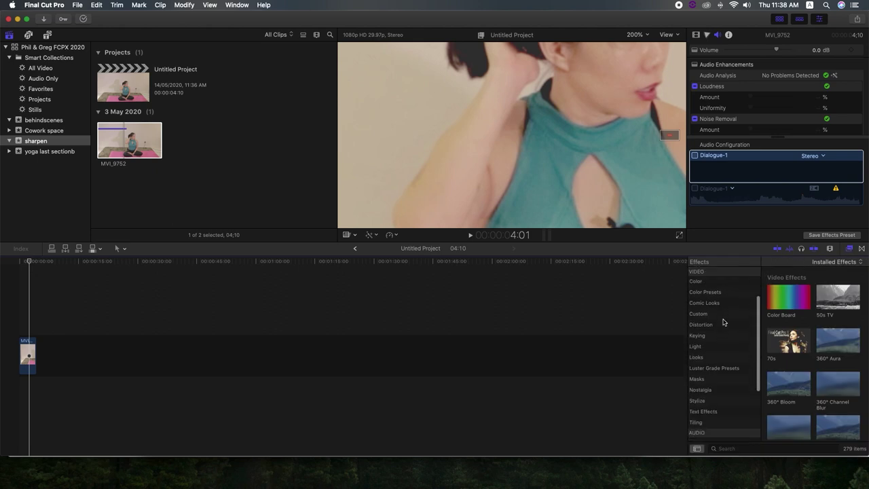
{"action": "scroll", "coordinate": [711, 315], "scroll_direction": "up", "scroll_amount": 1}
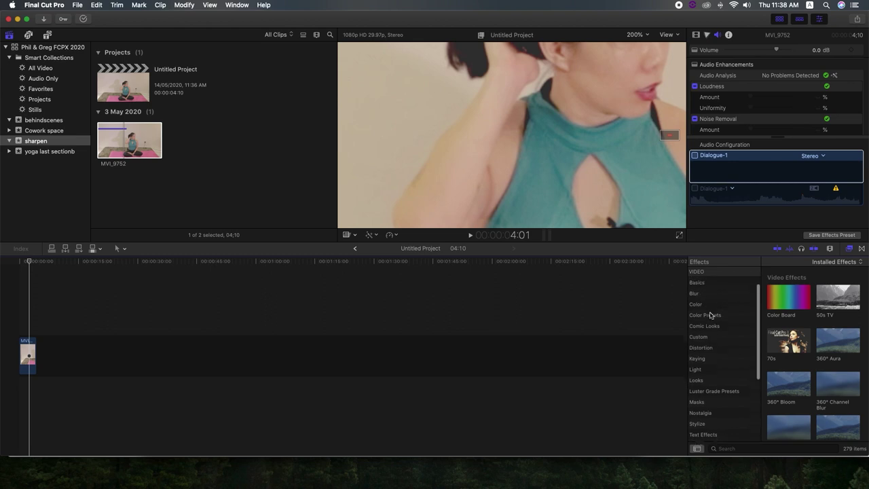
{"action": "scroll", "coordinate": [711, 315], "scroll_direction": "up", "scroll_amount": 2}
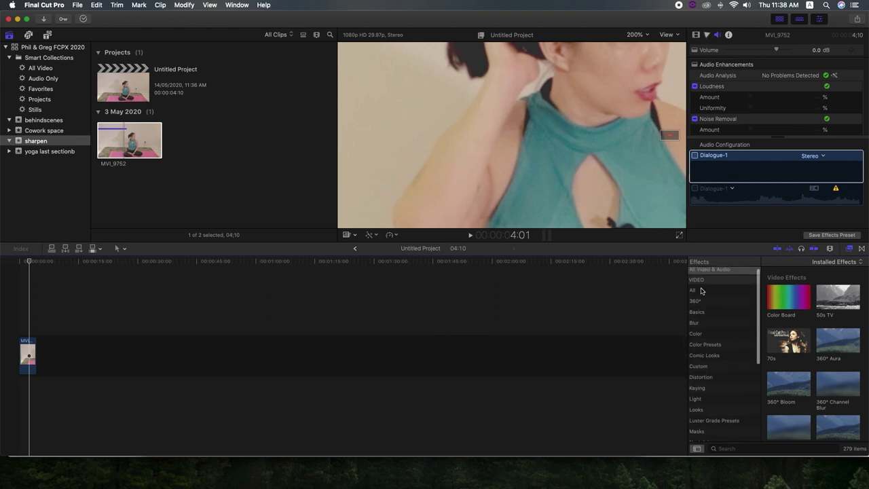
{"action": "left_click", "coordinate": [701, 291]}
{"action": "scroll", "coordinate": [708, 367], "scroll_direction": "down", "scroll_amount": 5}
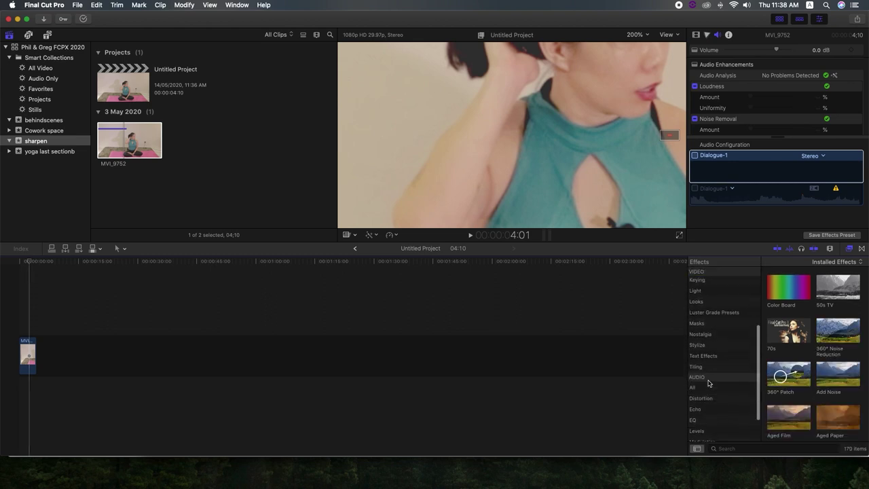
{"action": "scroll", "coordinate": [710, 370], "scroll_direction": "down", "scroll_amount": 3}
- Search the effects for 'sha' and preview Sharpen adjustablev3 on the clip
{"action": "left_click", "coordinate": [734, 449]}
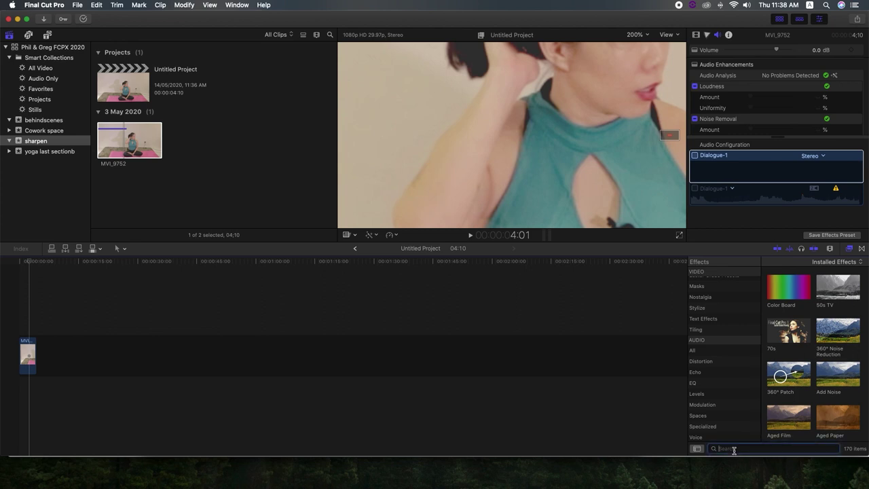
{"action": "type", "text": "sharpen"}
{"action": "key", "text": "Return"}
{"action": "left_click", "coordinate": [824, 295]}
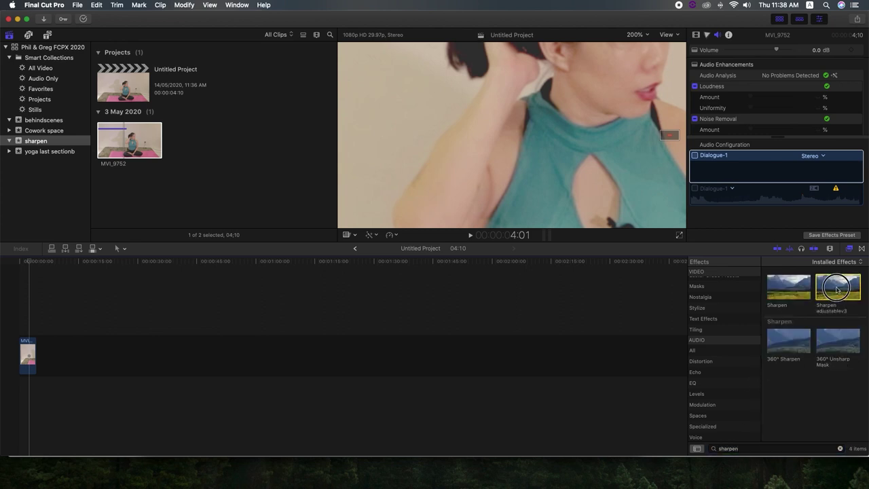
{"action": "left_click", "coordinate": [840, 288]}
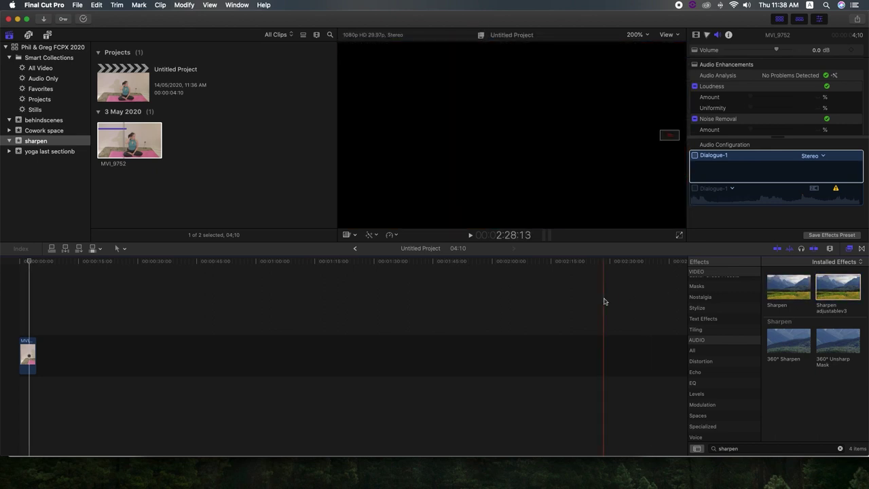
- Apply Sharpen adjustablev3 to the yoga clip, below the 70s effect, with default Intensity 0.6, Amount 4.0, Mix 100%
{"action": "left_click_drag", "start_coordinate": [835, 285], "coordinate": [27, 352]}
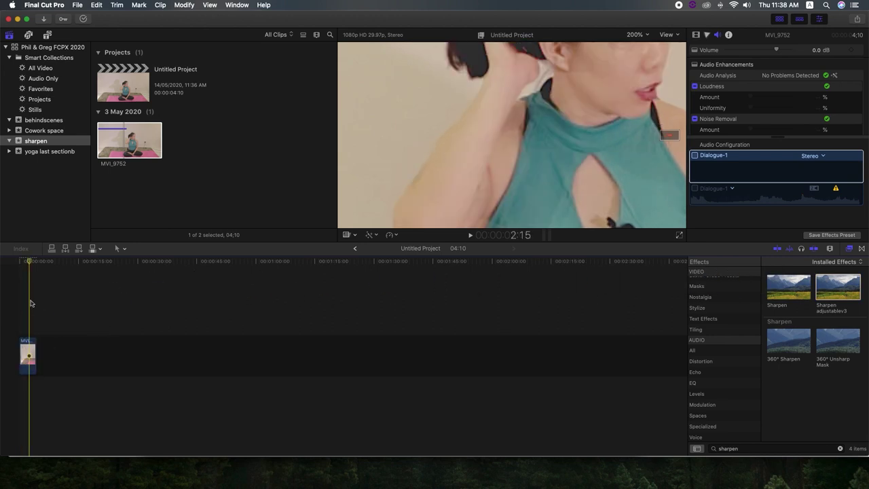
{"action": "left_click", "coordinate": [26, 265]}
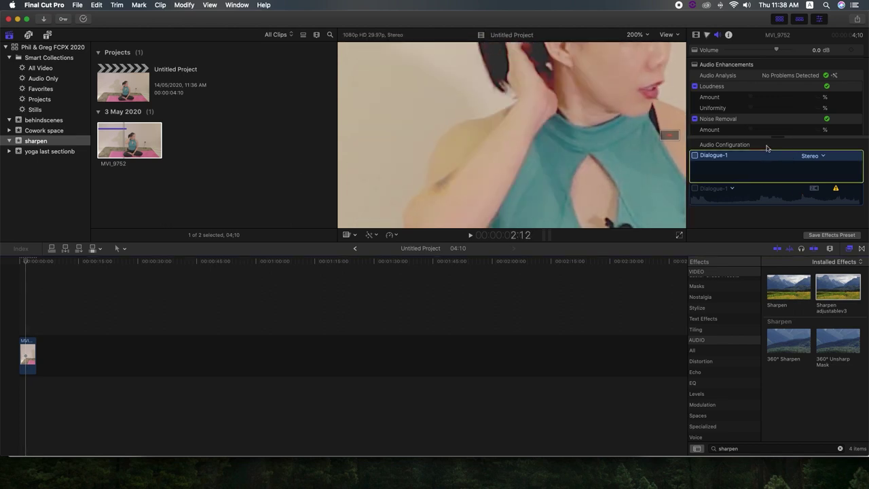
{"action": "scroll", "coordinate": [746, 114], "scroll_direction": "down", "scroll_amount": 5}
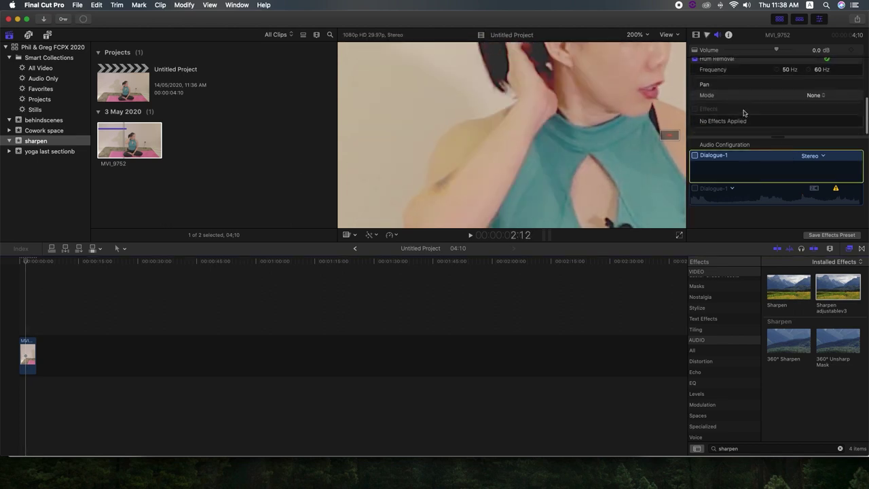
{"action": "scroll", "coordinate": [743, 119], "scroll_direction": "down", "scroll_amount": 2}
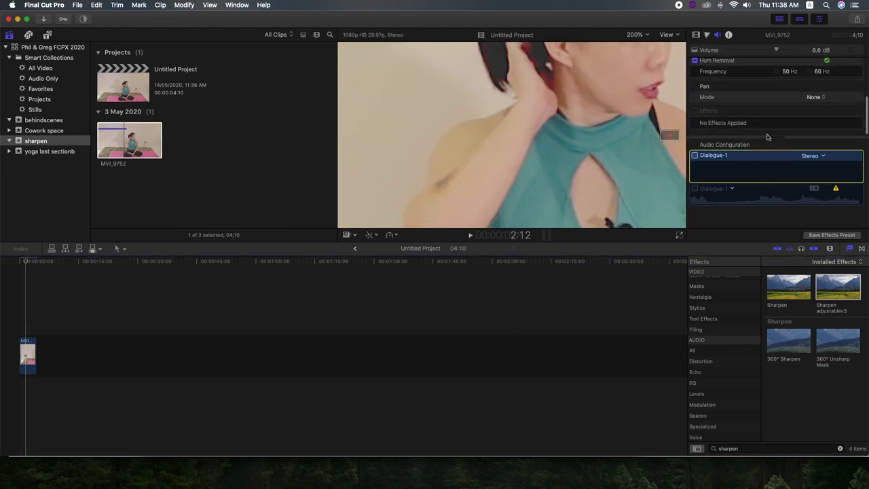
{"action": "scroll", "coordinate": [767, 136], "scroll_direction": "up", "scroll_amount": 5}
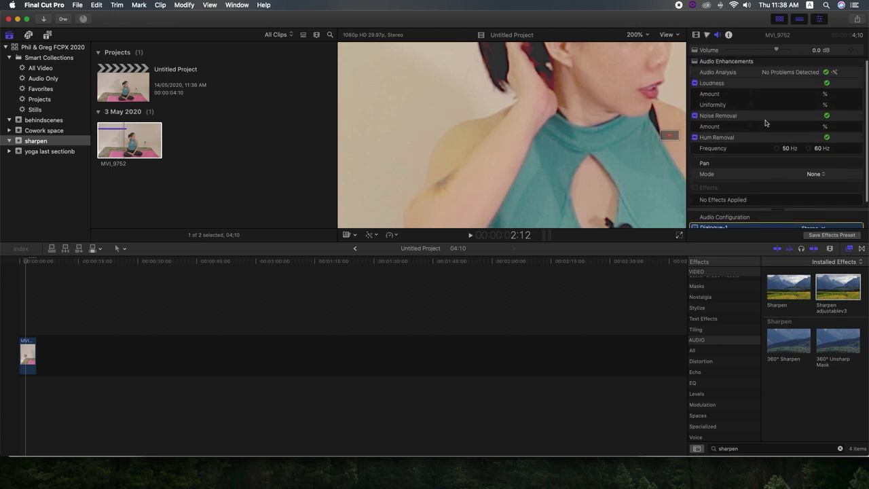
{"action": "scroll", "coordinate": [765, 122], "scroll_direction": "up", "scroll_amount": 2}
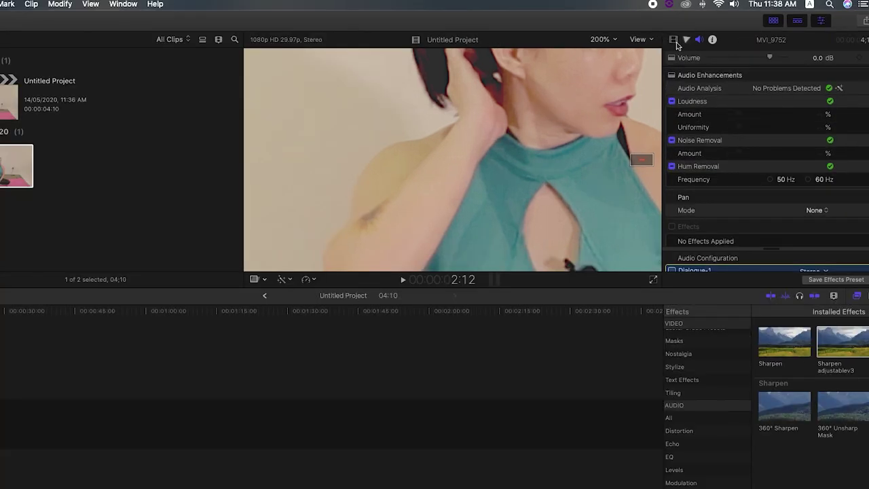
- In the Video inspector, switch Sharpen adjustablev3 off and back on to compare the clip
{"action": "left_click", "coordinate": [697, 36]}
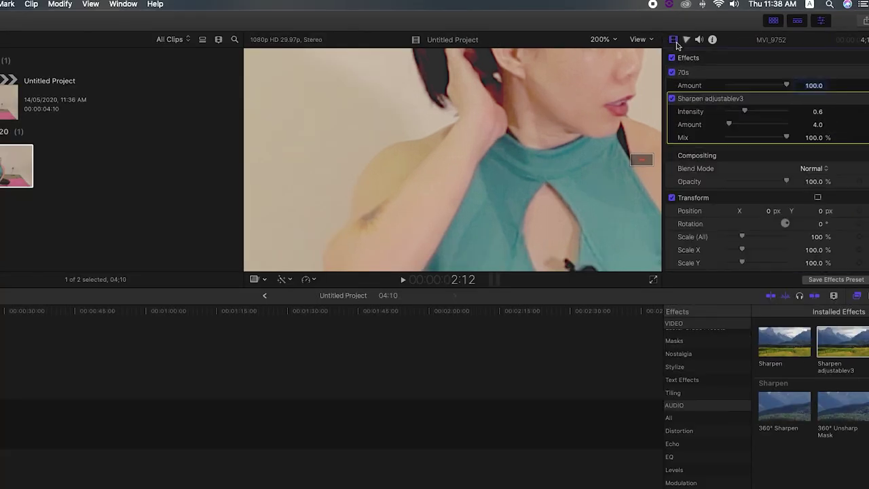
{"action": "left_click", "coordinate": [673, 99]}
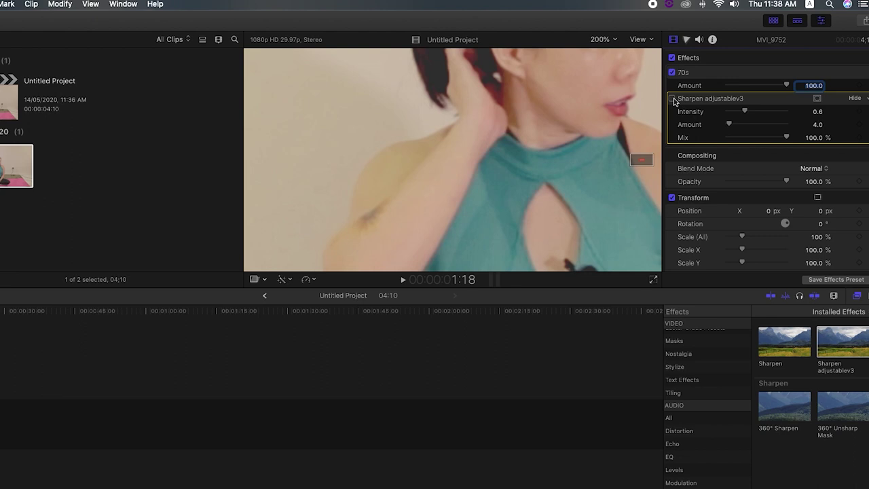
{"action": "left_click", "coordinate": [672, 99]}
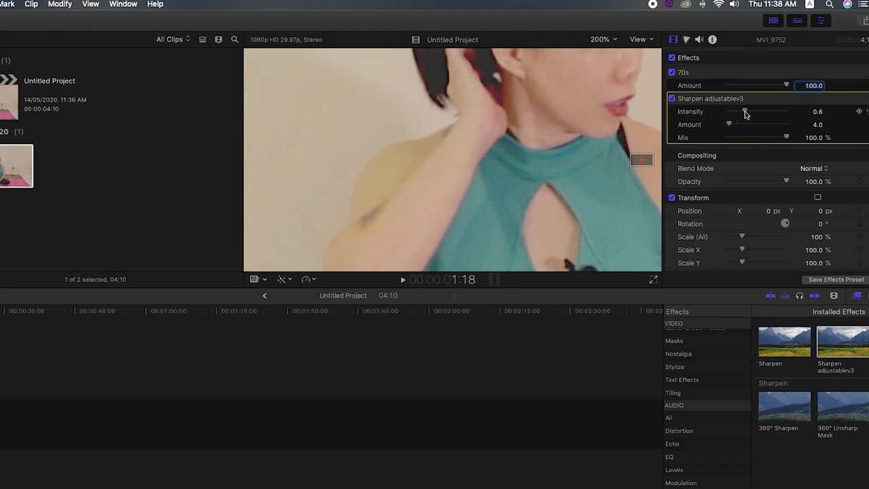
- Set Sharpen adjustablev3 to Intensity 1.94, Amount 78.0 and Mix 69.84%
{"action": "left_click_drag", "start_coordinate": [745, 113], "coordinate": [783, 111]}
{"action": "left_click_drag", "start_coordinate": [731, 124], "coordinate": [774, 125]}
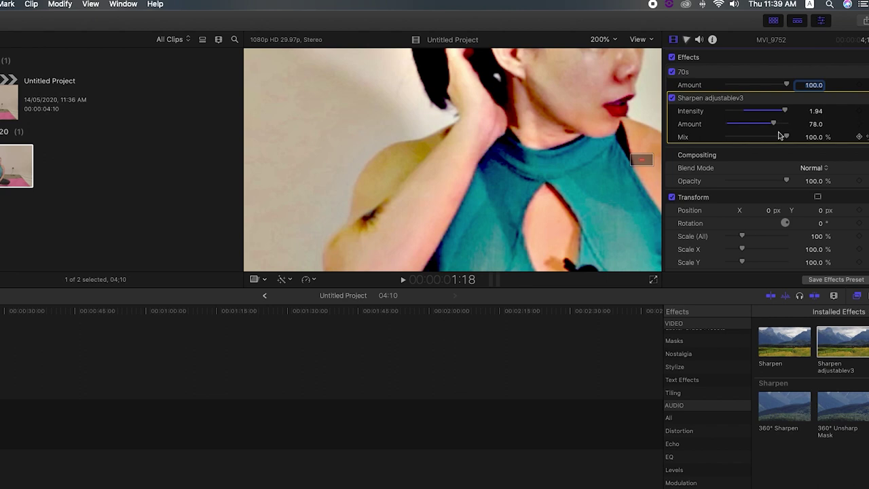
{"action": "mouse_move", "coordinate": [786, 137]}
{"action": "left_mouse_down"}
{"action": "mouse_move", "coordinate": [743, 134]}
{"action": "mouse_move", "coordinate": [769, 137]}
{"action": "left_mouse_up"}
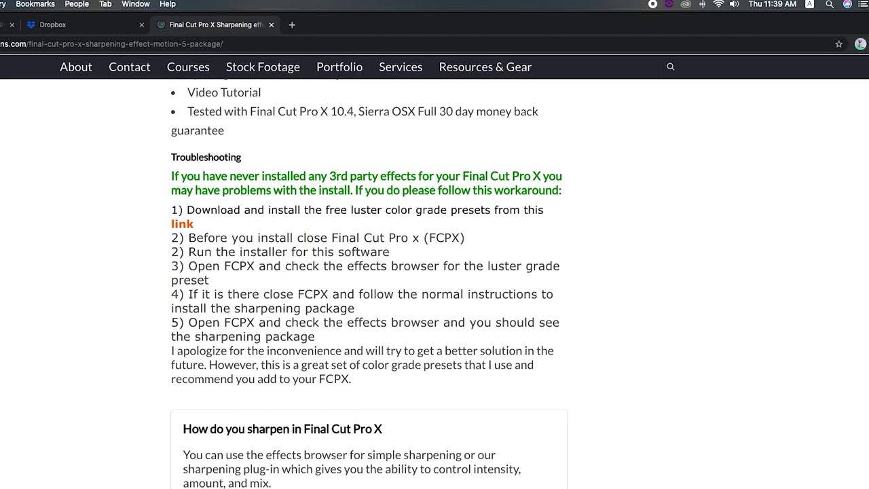
{"action": "scroll", "coordinate": [366, 285], "scroll_direction": "up", "scroll_amount": 10}
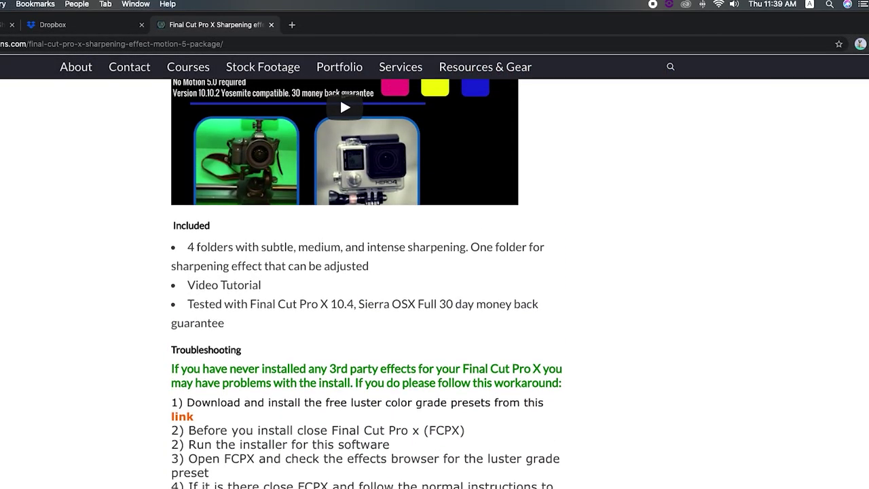
{"action": "scroll", "coordinate": [342, 486], "scroll_direction": "up", "scroll_amount": 2}
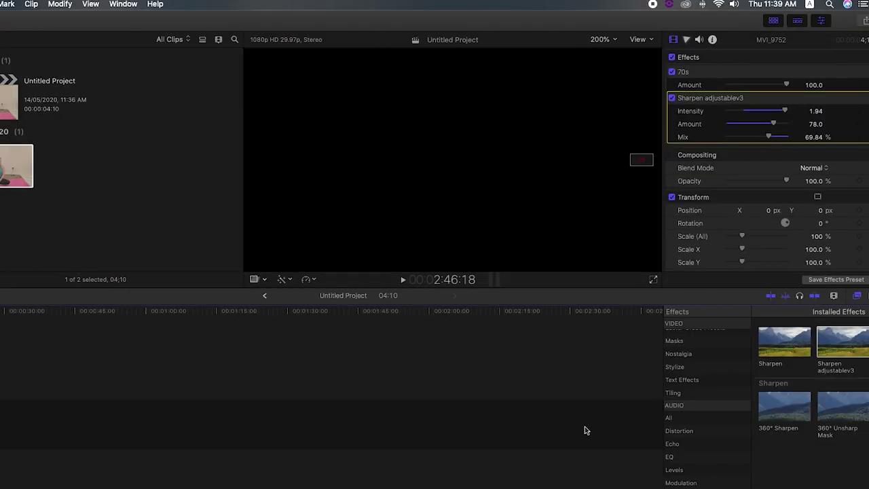
{"action": "key", "text": "space"}
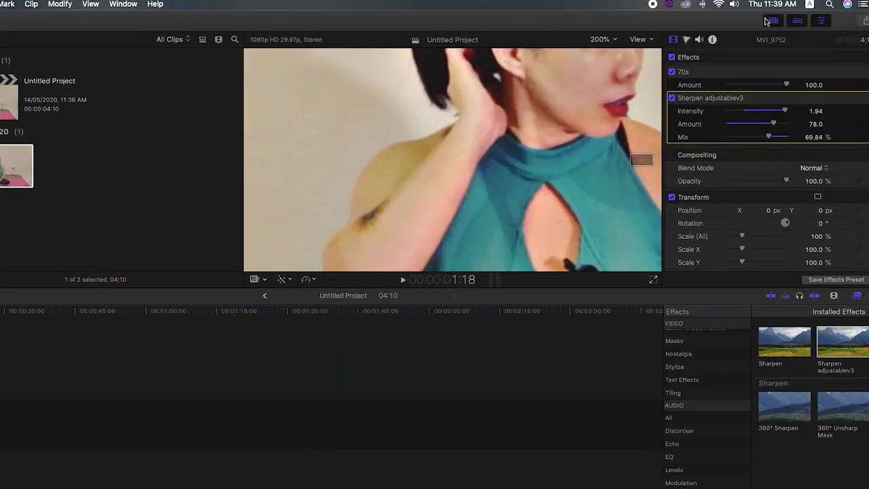
- Fit the frame in the viewer and toggle the sharpening to compare with and without it
{"action": "left_click", "coordinate": [616, 41]}
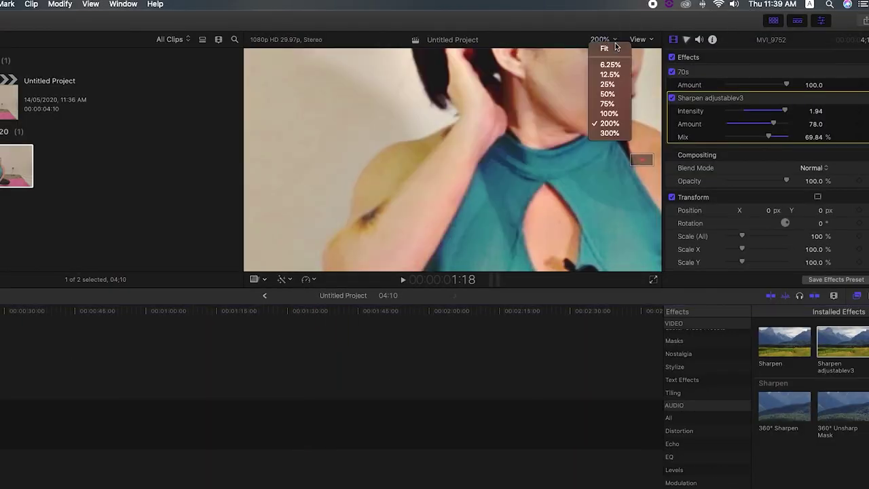
{"action": "left_click", "coordinate": [605, 49]}
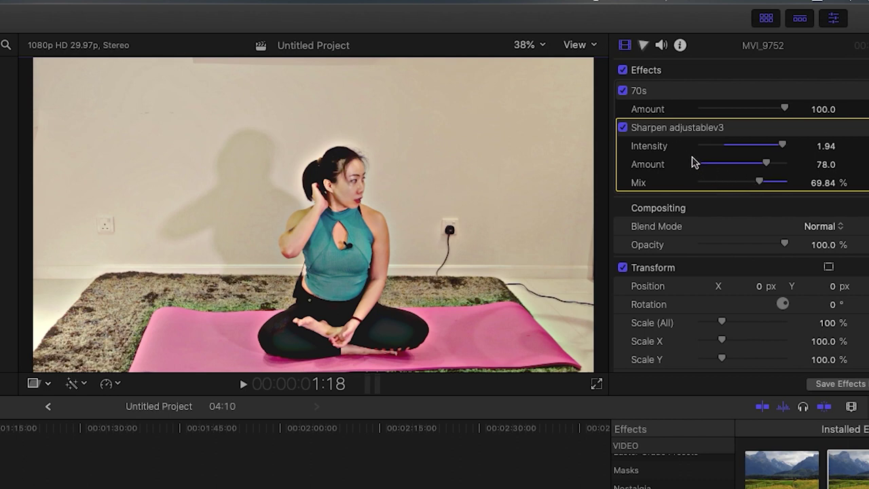
{"action": "left_click", "coordinate": [623, 128]}
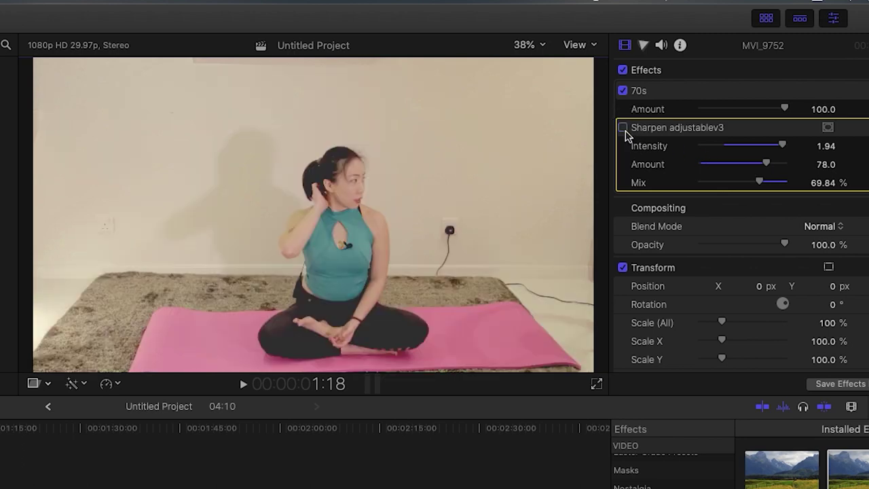
{"action": "left_click", "coordinate": [624, 128]}
{"action": "left_click", "coordinate": [623, 128]}
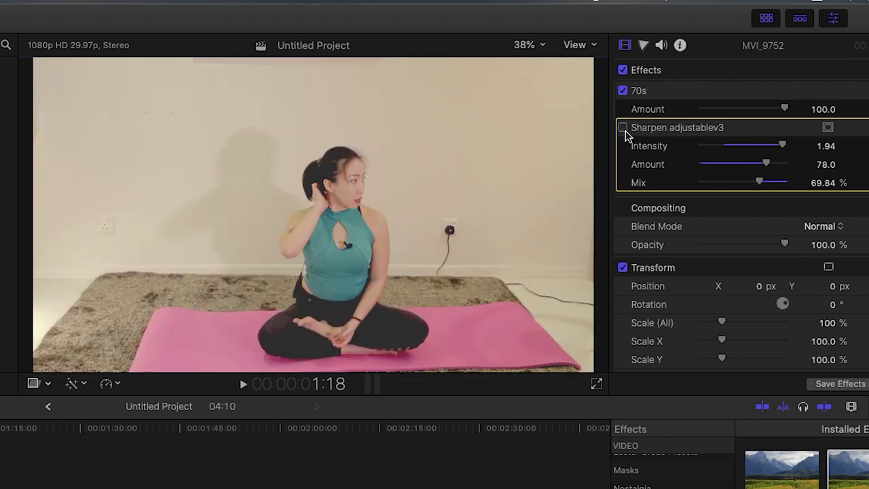
- Turn off the 70s effect, re-enable sharpening and lower its Intensity to 1.01
{"action": "left_click", "coordinate": [624, 91]}
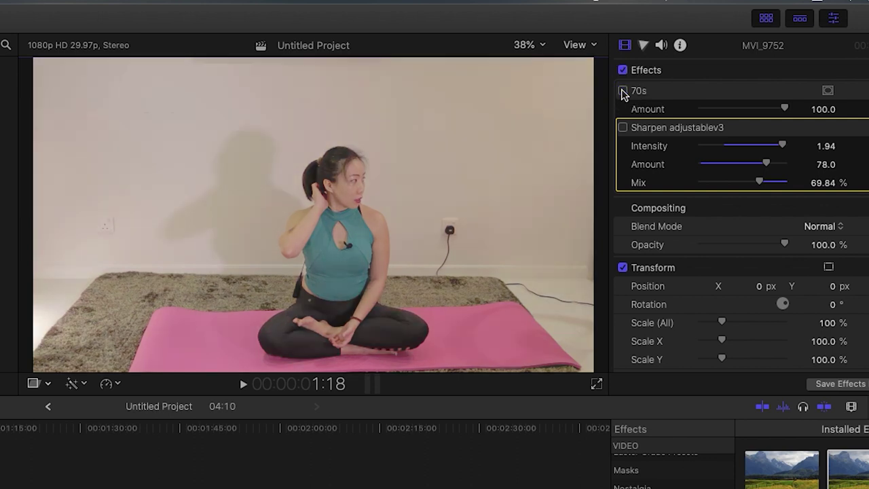
{"action": "left_click", "coordinate": [624, 127]}
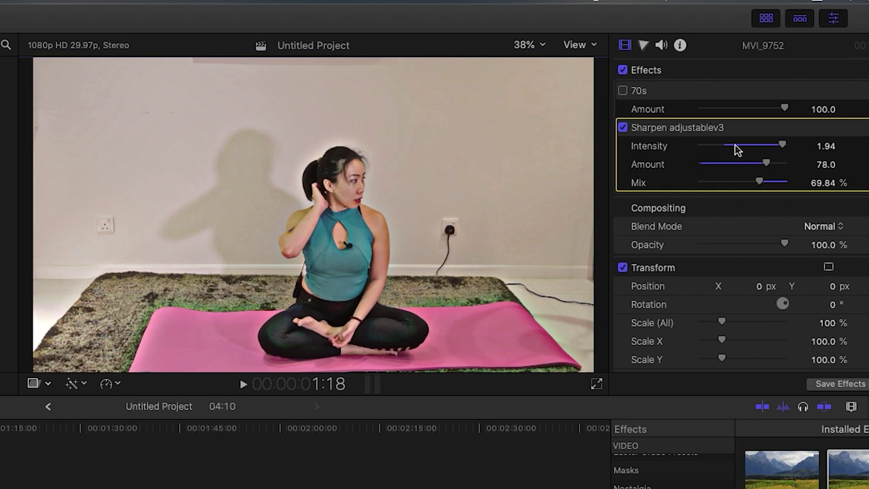
{"action": "left_click_drag", "start_coordinate": [783, 145], "coordinate": [745, 144]}
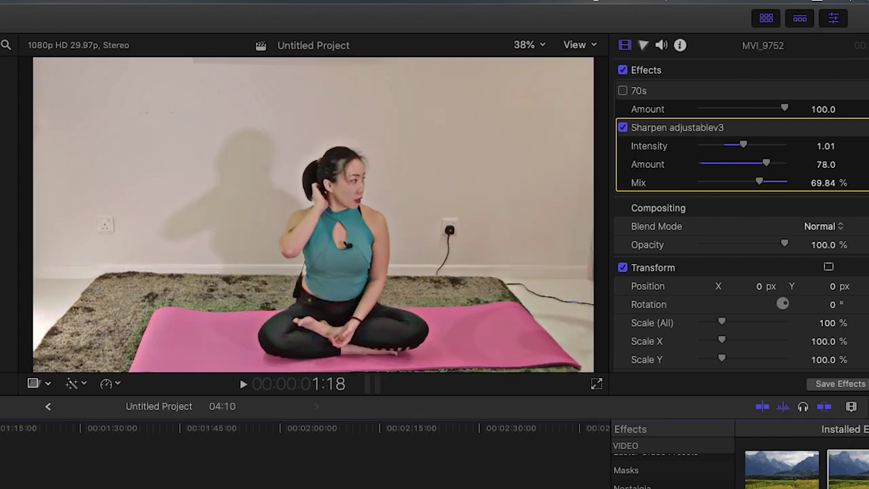
- Play the clip from the start, toggling sharpening off and on to compare
{"action": "key", "text": "Home"}
{"action": "key", "text": "space"}
{"action": "key", "text": "space"}
{"action": "left_click", "coordinate": [623, 128]}
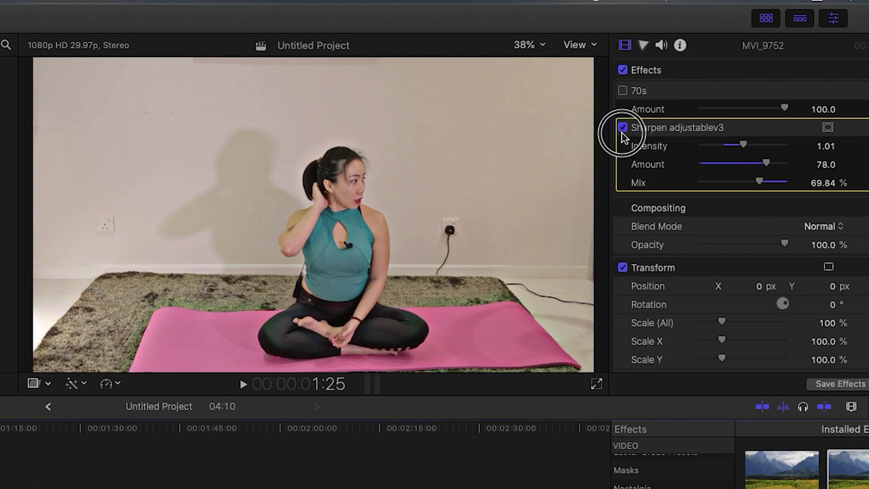
{"action": "left_click", "coordinate": [623, 129]}
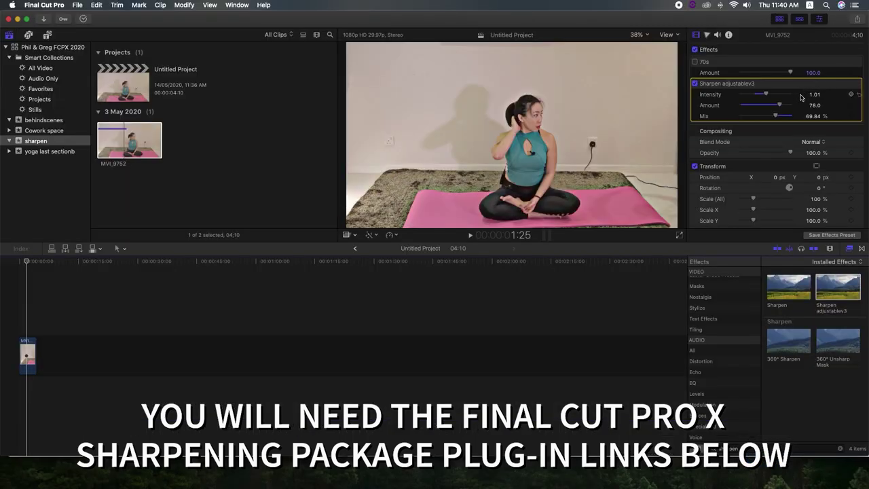
{"action": "scroll", "coordinate": [744, 358], "scroll_direction": "down", "scroll_amount": 1}
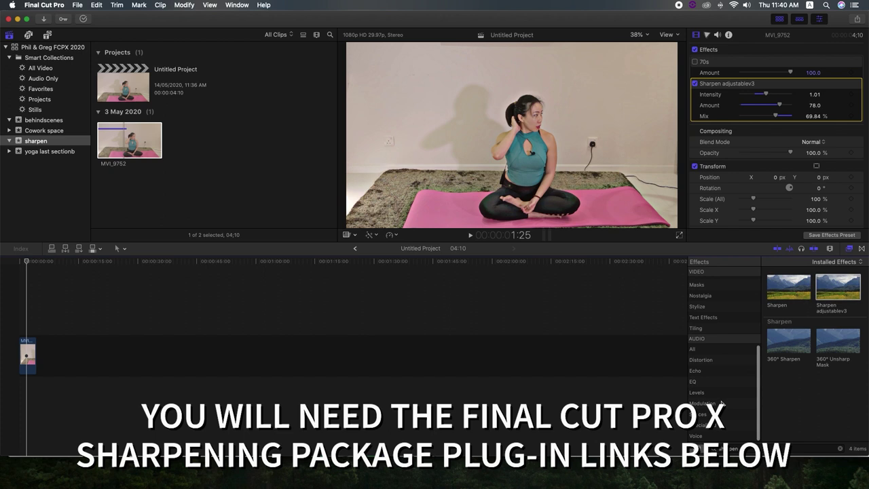
{"action": "scroll", "coordinate": [723, 353], "scroll_direction": "up", "scroll_amount": 3}
{"action": "scroll", "coordinate": [714, 305], "scroll_direction": "up", "scroll_amount": 5}
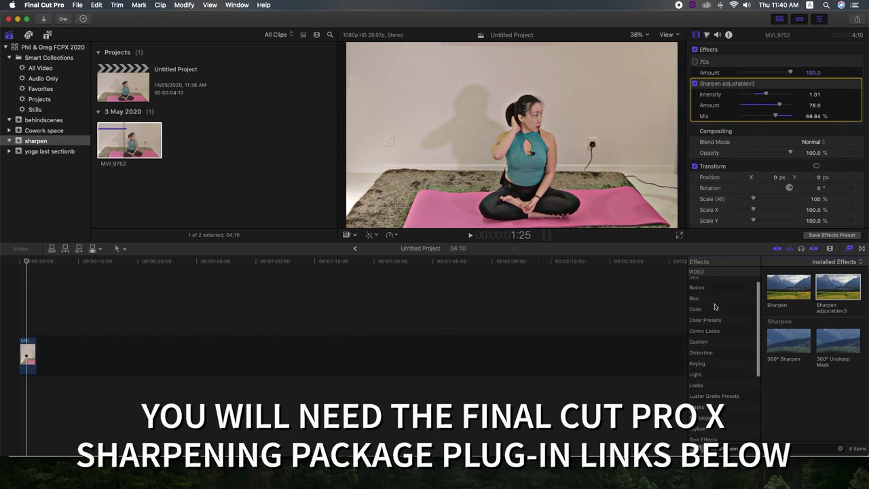
{"action": "scroll", "coordinate": [714, 301], "scroll_direction": "down", "scroll_amount": 8}
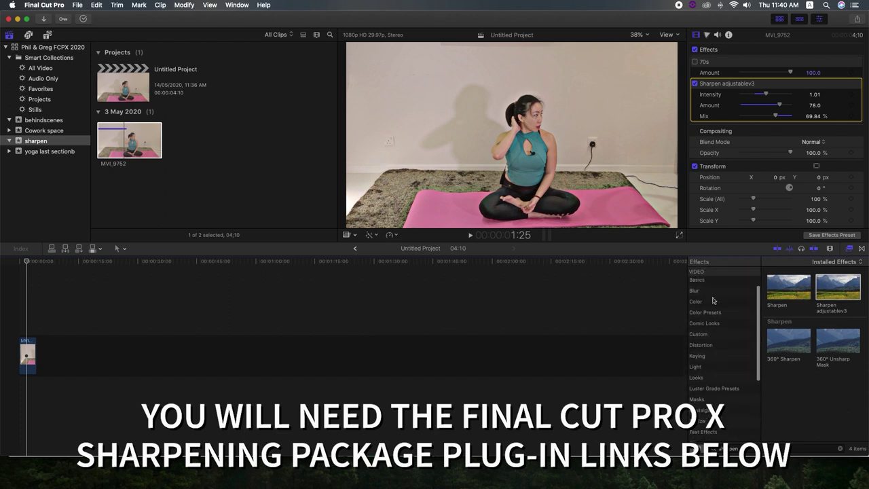
{"action": "scroll", "coordinate": [714, 310], "scroll_direction": "down", "scroll_amount": 3}
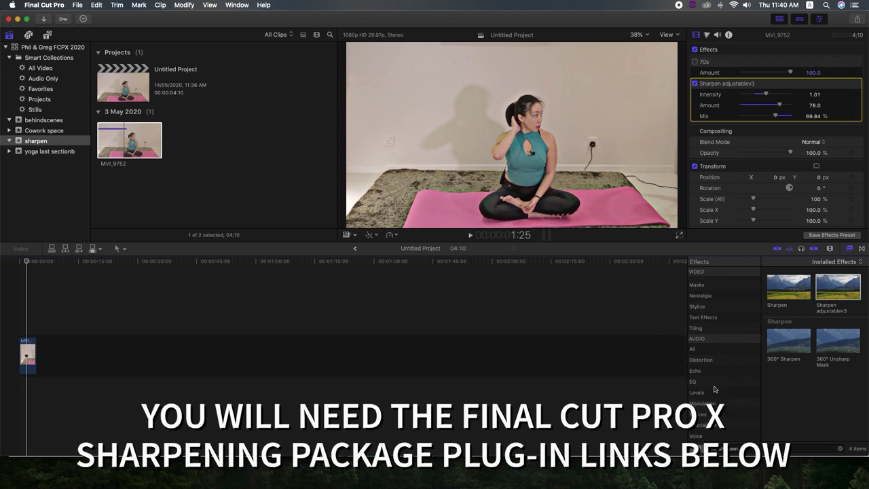
{"action": "left_click", "coordinate": [751, 449]}
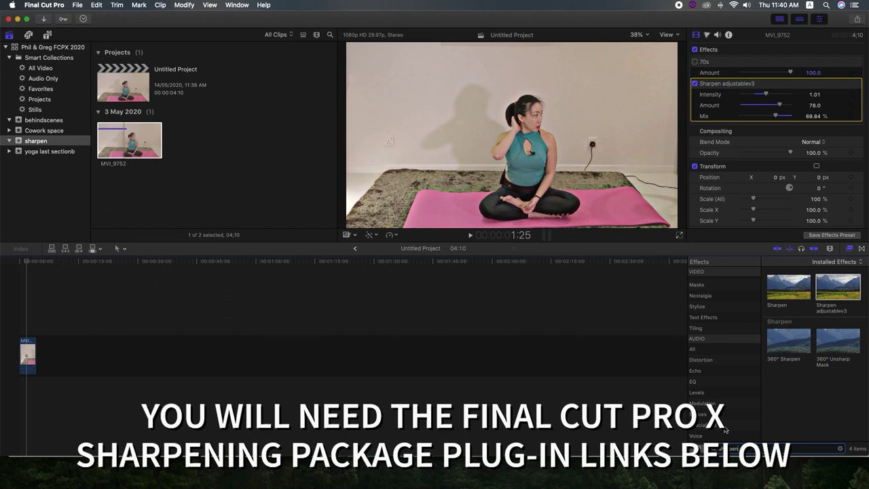
{"action": "left_click", "coordinate": [43, 5]}
- Show About Final Cut Pro (version 10.4.8), then About This Mac showing macOS Catalina 10.15.3
{"action": "left_click", "coordinate": [38, 17]}
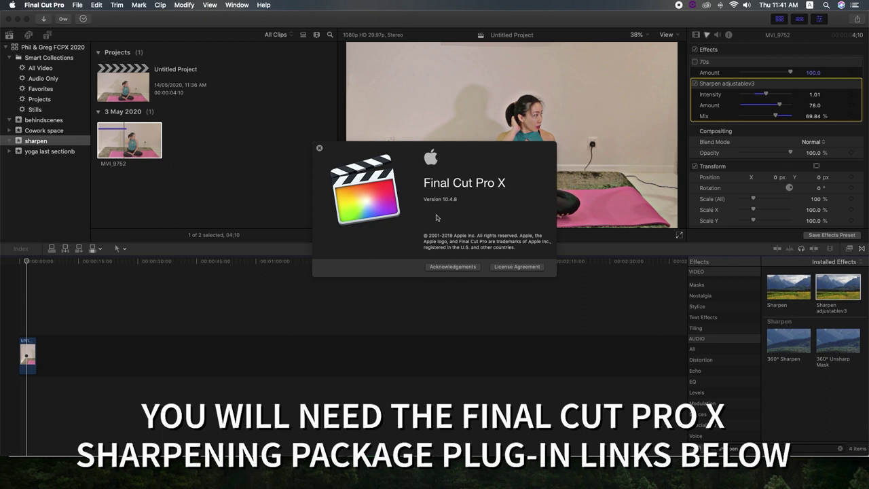
{"action": "left_click", "coordinate": [13, 5]}
{"action": "left_click", "coordinate": [23, 16]}
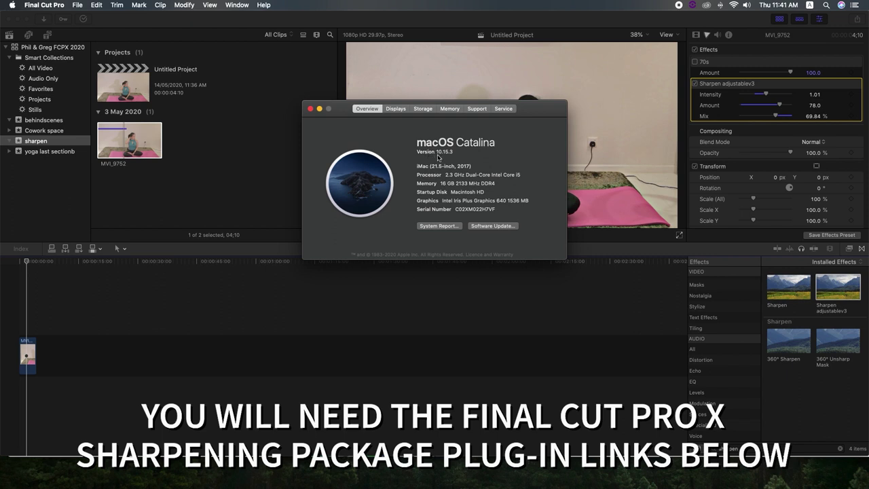
- Close About This Mac and add the $4.99 sharpening package to the cart in Chrome
{"action": "left_click", "coordinate": [310, 108]}
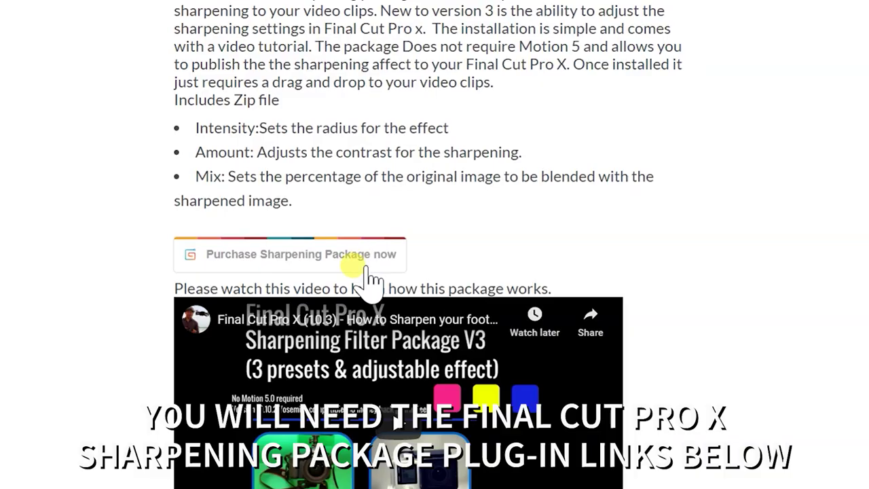
{"action": "left_click", "coordinate": [354, 259]}
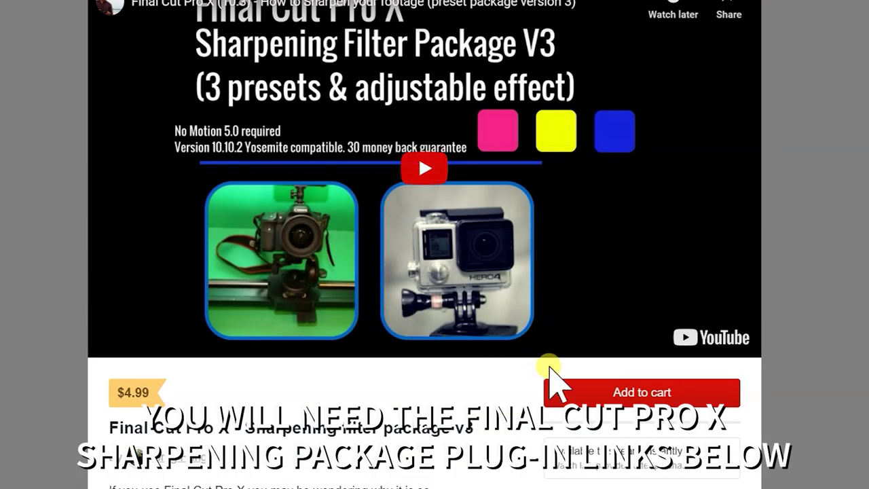
{"action": "left_click", "coordinate": [596, 394]}
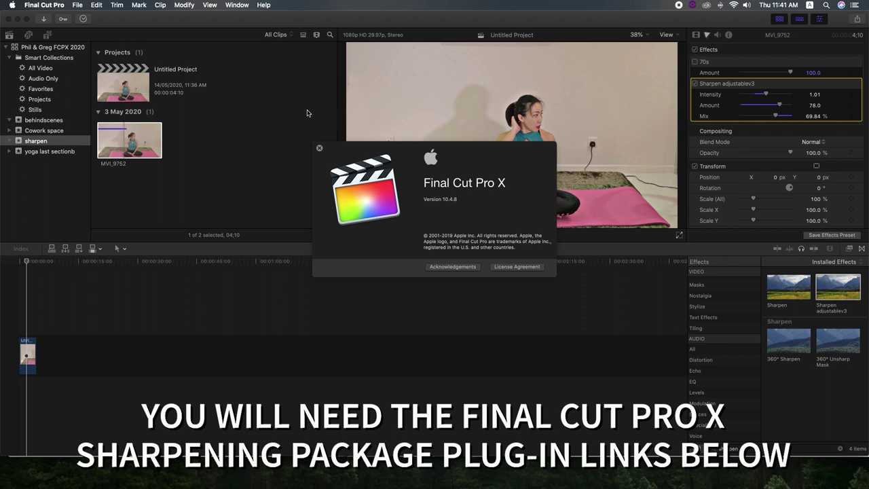
- Close the About Final Cut Pro X window to reveal the sharpened yoga clip
{"action": "left_click", "coordinate": [319, 148]}
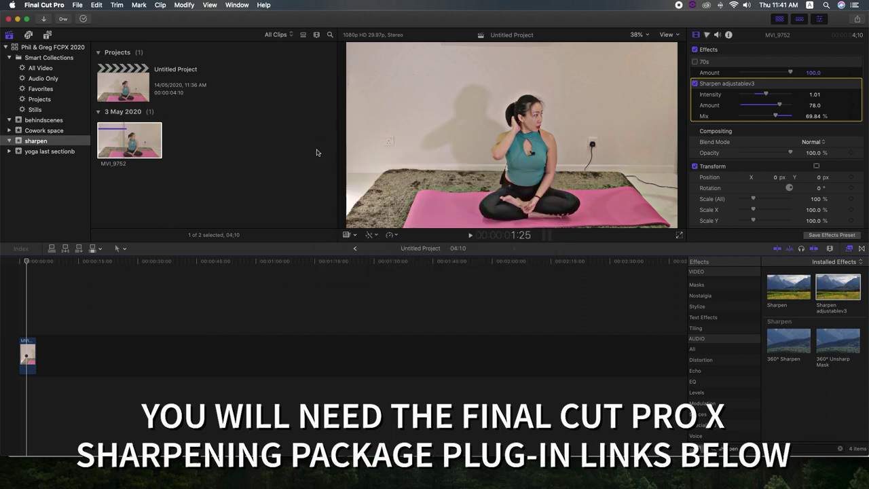